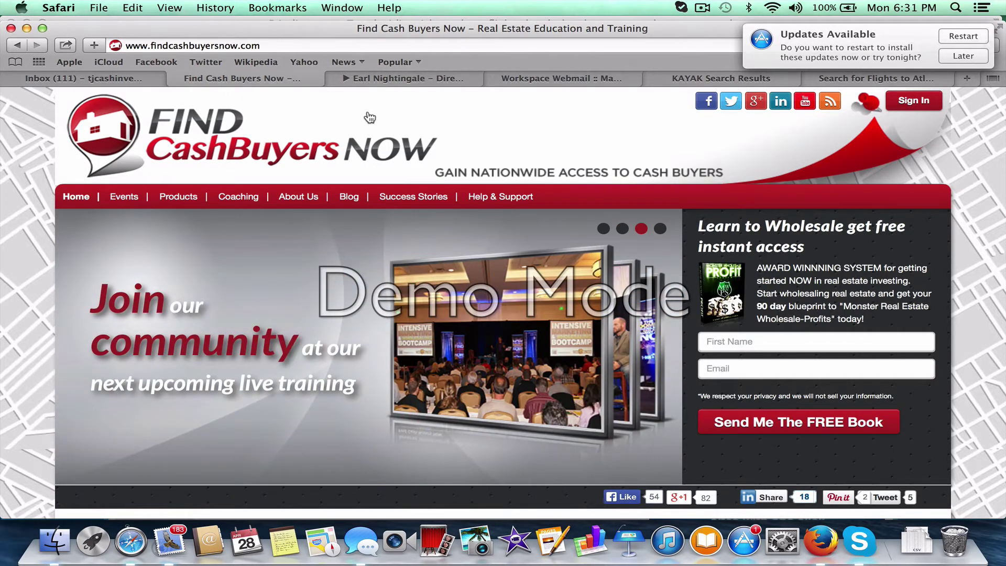
- Sign in to FindCashBuyersNow using Safari's saved email and password autofill
{"action": "left_click", "coordinate": [908, 101]}
{"action": "left_click", "coordinate": [697, 93]}
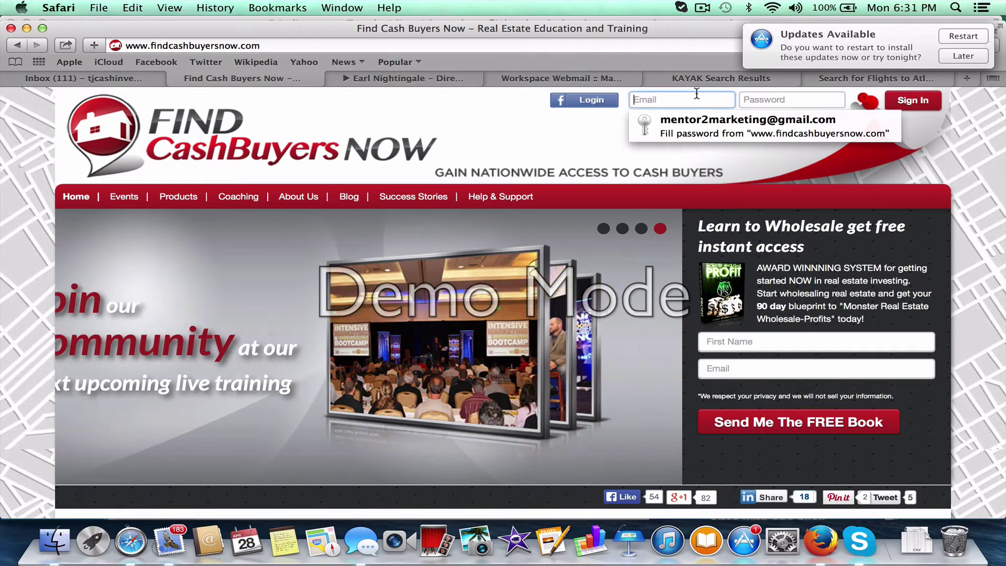
{"action": "left_click", "coordinate": [726, 122]}
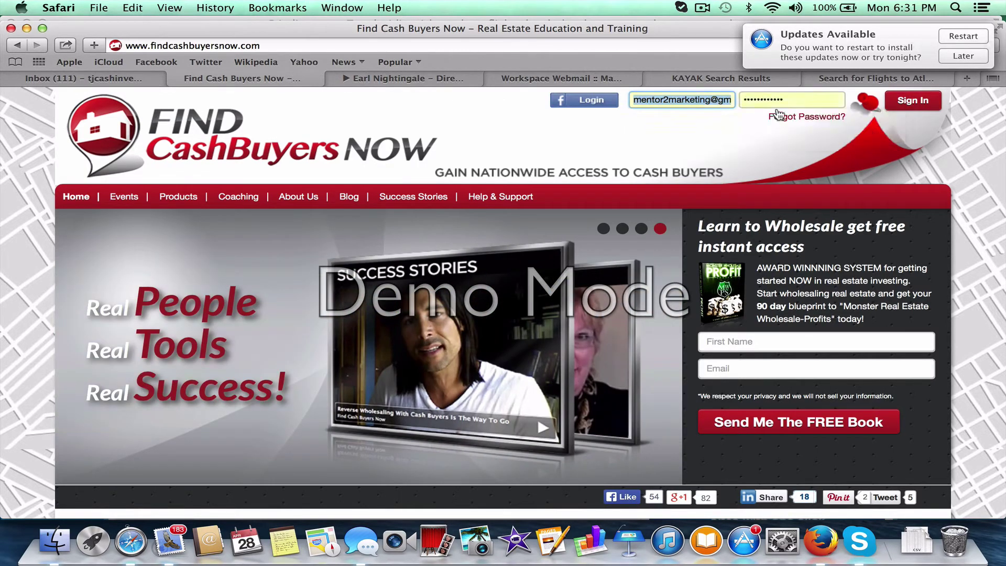
{"action": "left_click", "coordinate": [926, 104]}
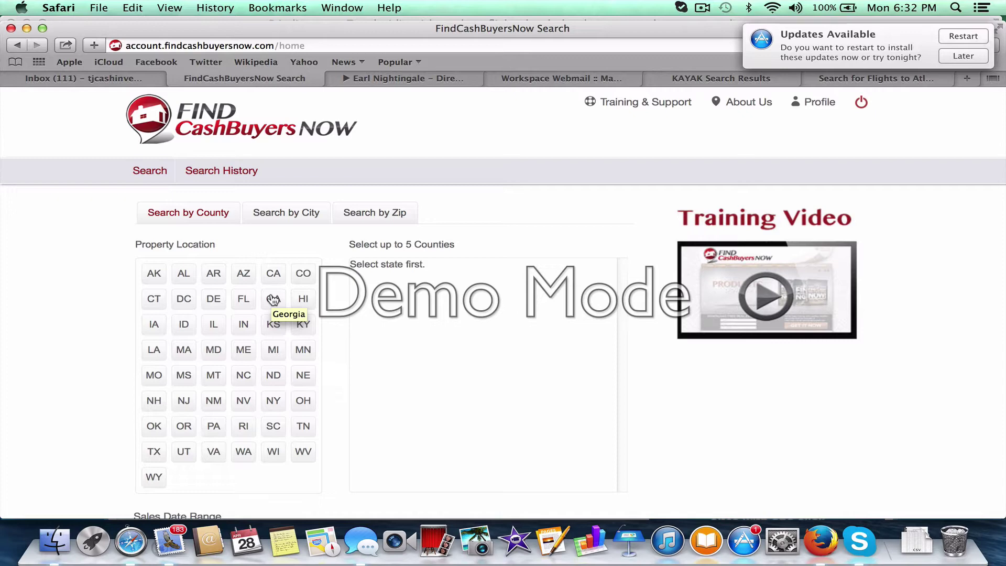
- Choose Georgia as the property state and add Cobb to the selected counties
{"action": "left_click", "coordinate": [273, 299]}
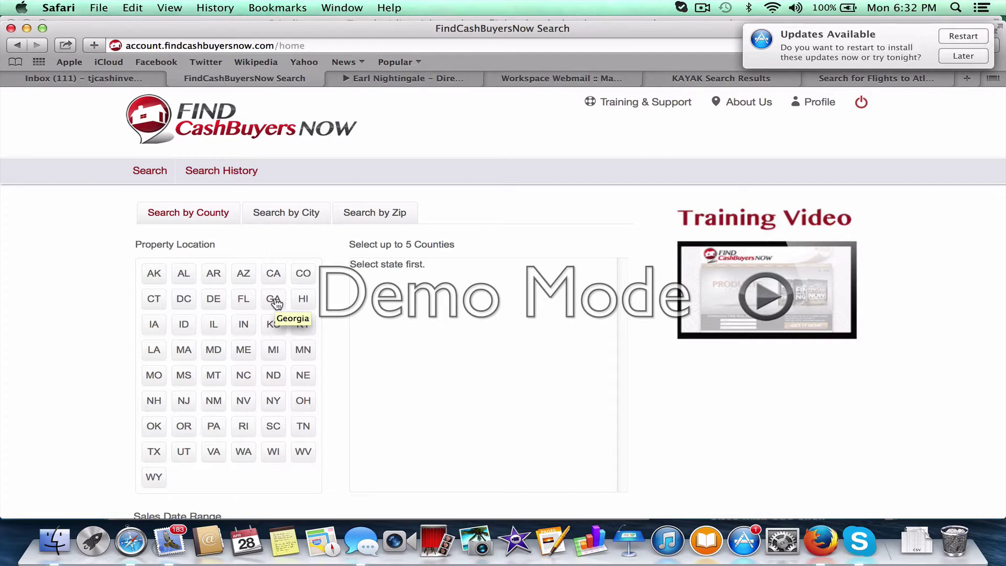
{"action": "left_click", "coordinate": [273, 300]}
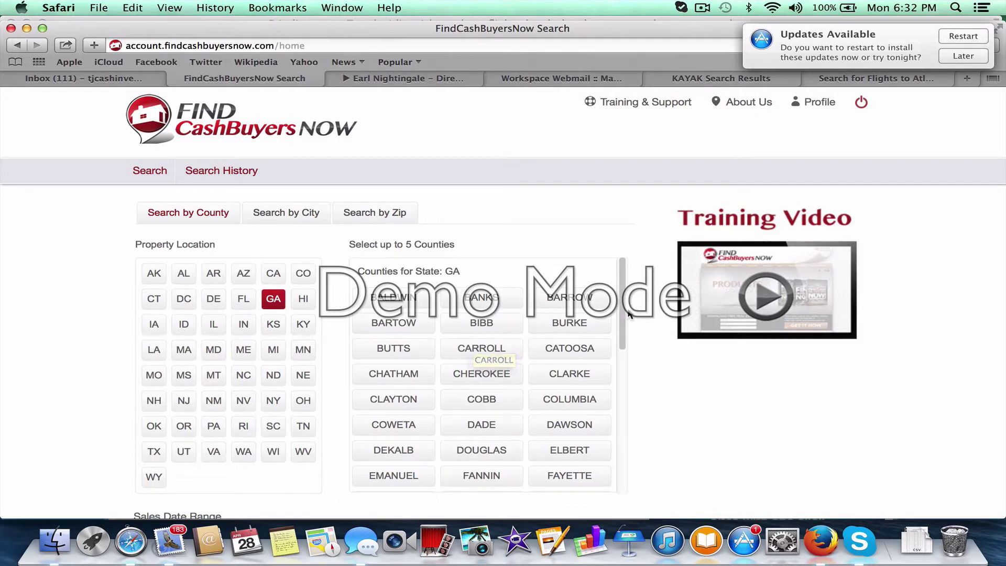
{"action": "scroll", "coordinate": [622, 341], "scroll_direction": "down", "scroll_amount": 2}
{"action": "scroll", "coordinate": [620, 344], "scroll_direction": "down", "scroll_amount": 2}
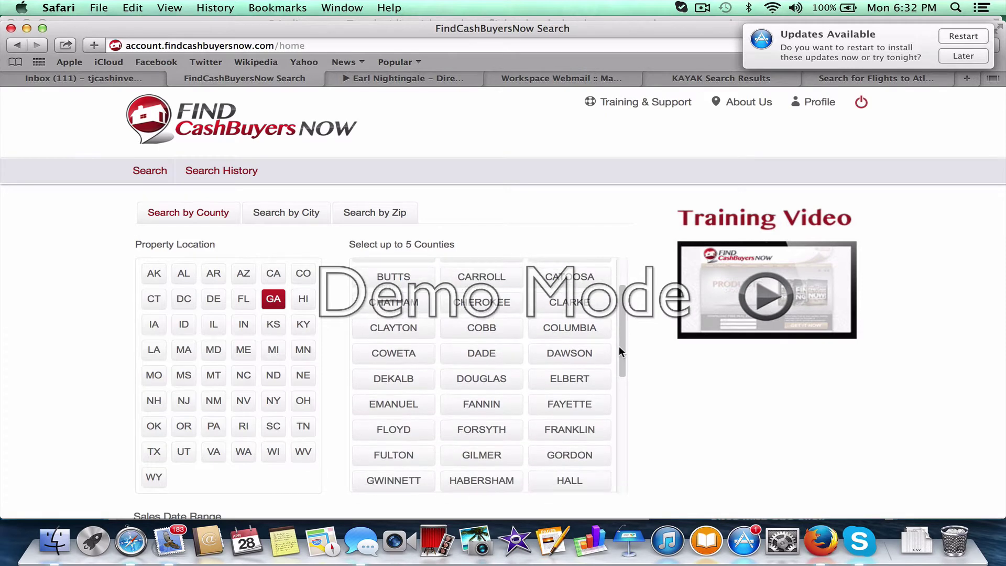
{"action": "left_click", "coordinate": [480, 330]}
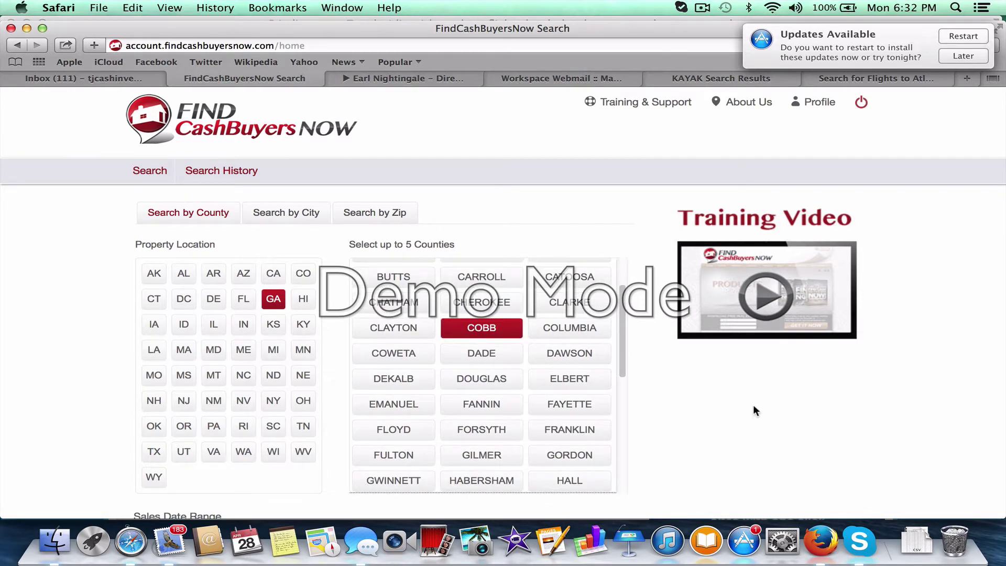
{"action": "scroll", "coordinate": [753, 404], "scroll_direction": "down", "scroll_amount": 3}
{"action": "scroll", "coordinate": [753, 404], "scroll_direction": "down", "scroll_amount": 3}
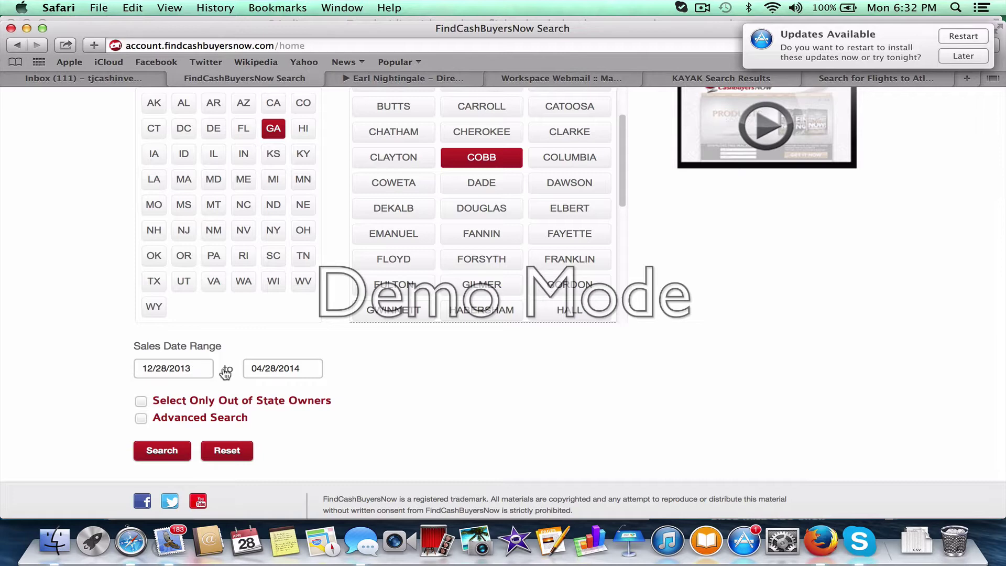
- Change the sales start date two months back to 10/28/2013 in the calendar
{"action": "left_click", "coordinate": [199, 366]}
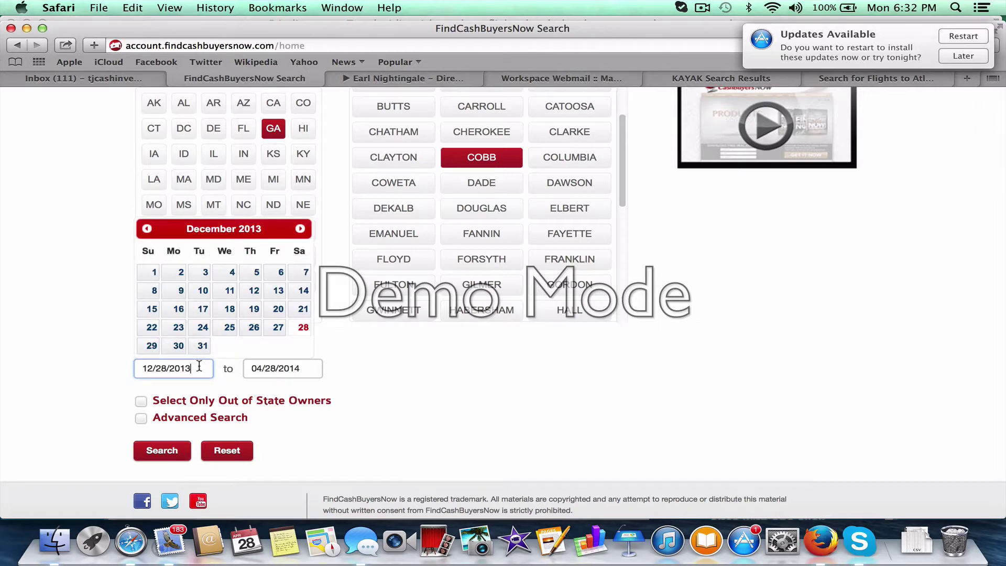
{"action": "left_click", "coordinate": [147, 229]}
{"action": "left_click", "coordinate": [147, 229]}
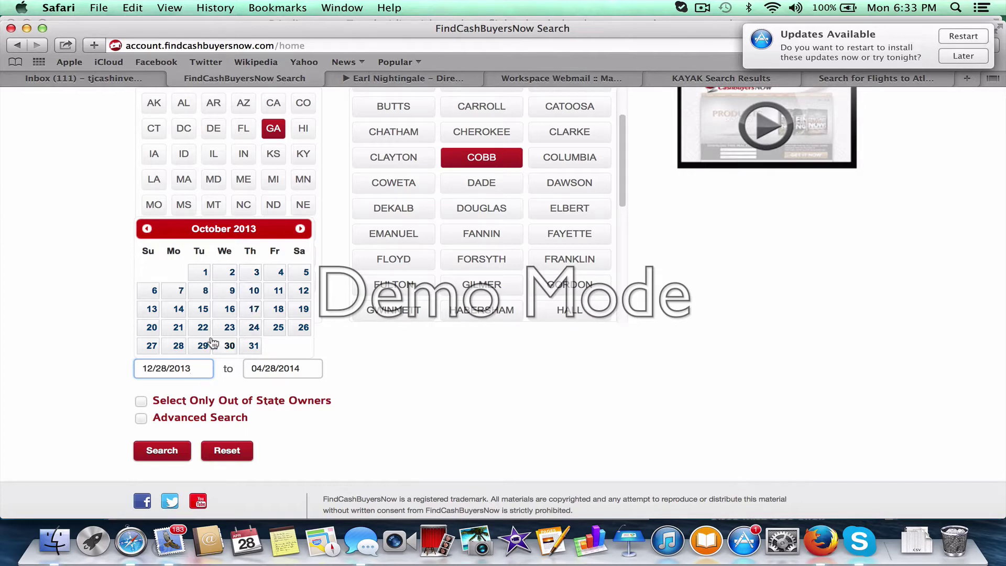
{"action": "left_click", "coordinate": [178, 347]}
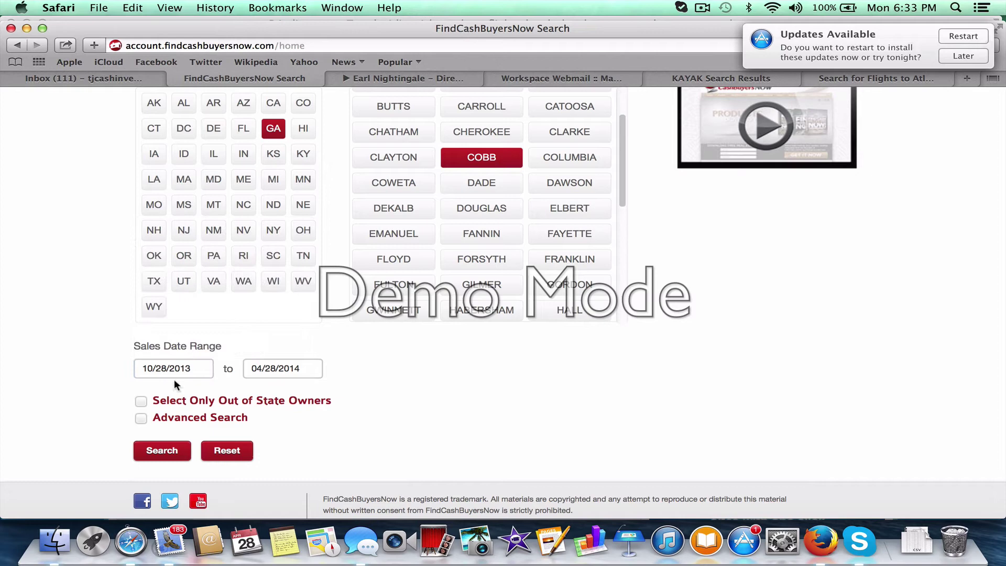
- Turn on Advanced Search and lower the maximum sales price to $150,000
{"action": "left_click", "coordinate": [141, 417]}
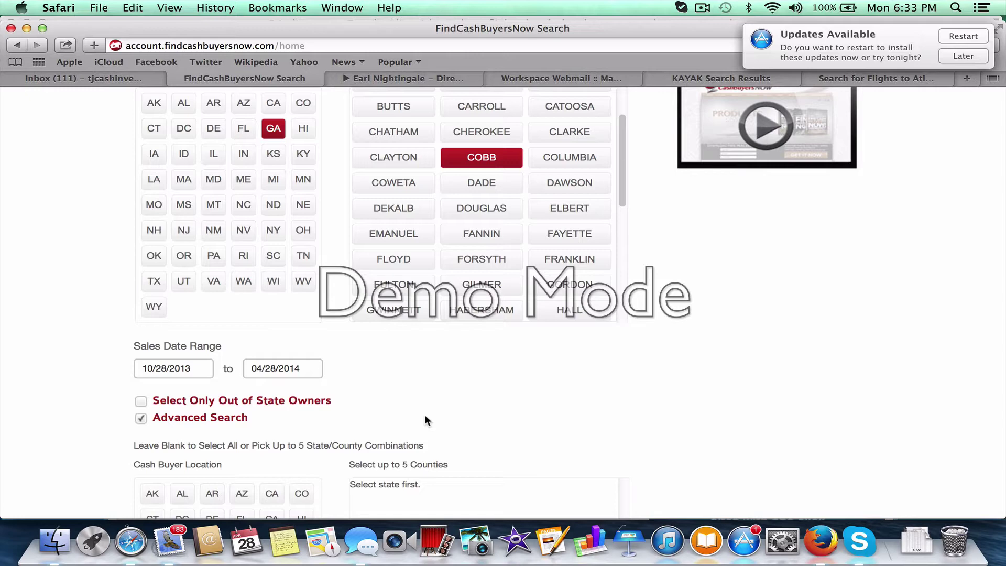
{"action": "scroll", "coordinate": [425, 416], "scroll_direction": "down", "scroll_amount": 8}
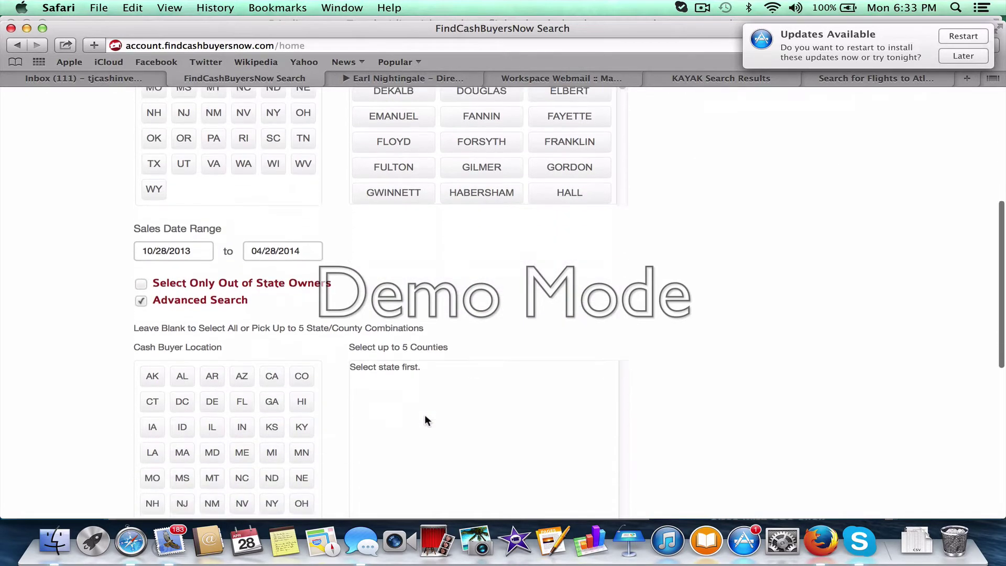
{"action": "scroll", "coordinate": [425, 417], "scroll_direction": "down", "scroll_amount": 1}
{"action": "scroll", "coordinate": [425, 416], "scroll_direction": "down", "scroll_amount": 2}
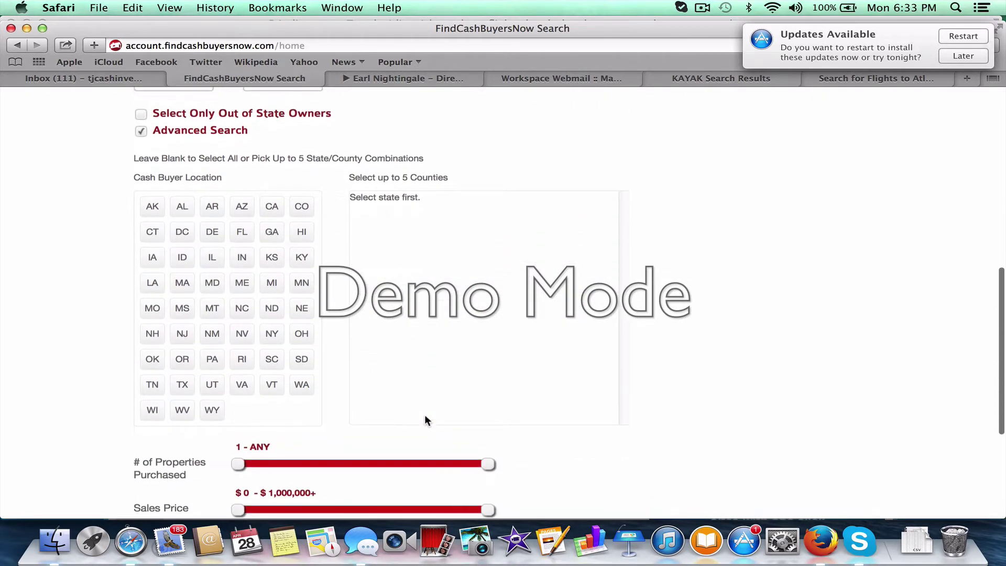
{"action": "scroll", "coordinate": [425, 417], "scroll_direction": "down", "scroll_amount": 2}
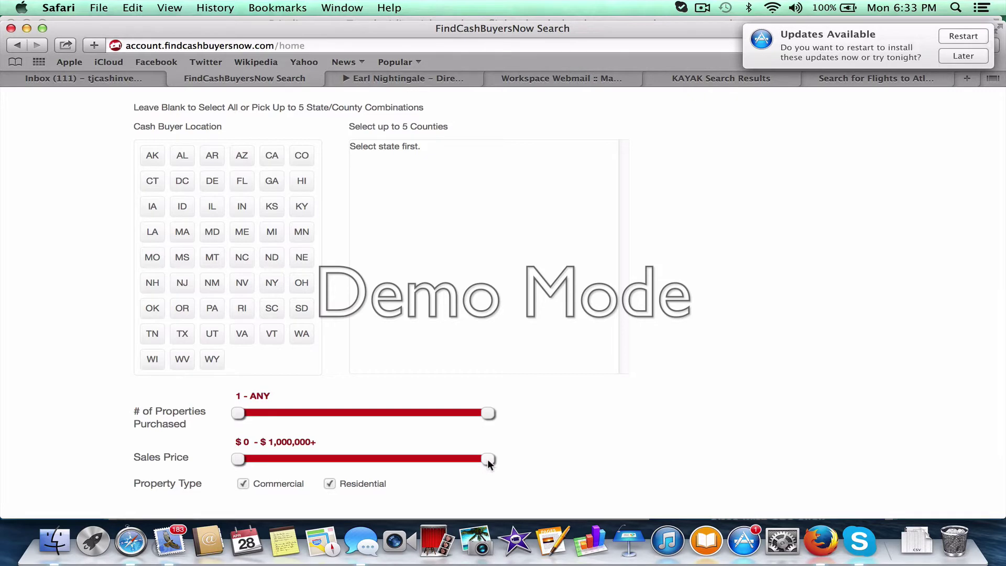
{"action": "left_click_drag", "start_coordinate": [487, 460], "coordinate": [273, 460]}
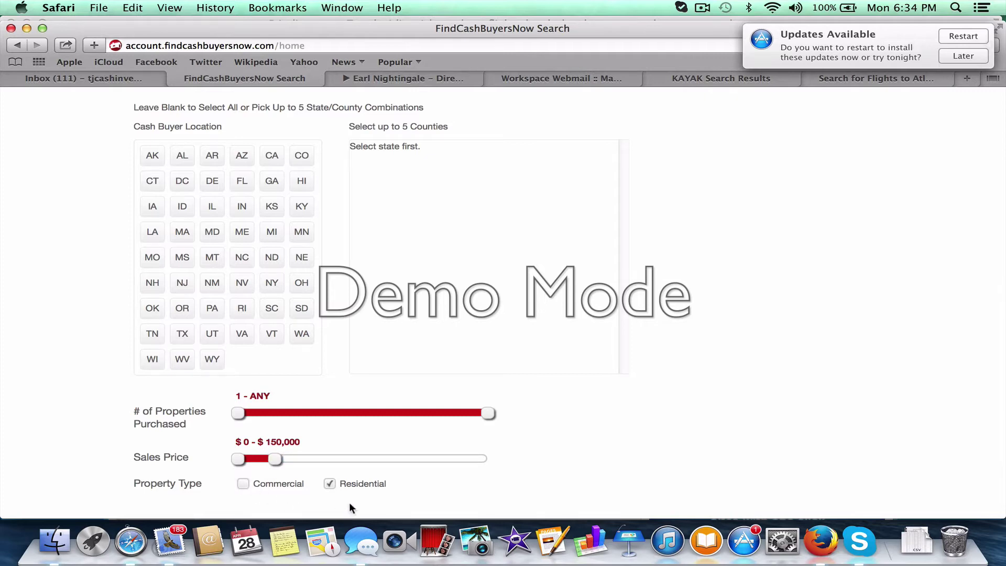
- Limit the property type to Residential only and run the search
{"action": "left_click", "coordinate": [330, 480]}
{"action": "left_click", "coordinate": [330, 483]}
{"action": "scroll", "coordinate": [891, 336], "scroll_direction": "up", "scroll_amount": 2}
{"action": "scroll", "coordinate": [881, 343], "scroll_direction": "down", "scroll_amount": 5}
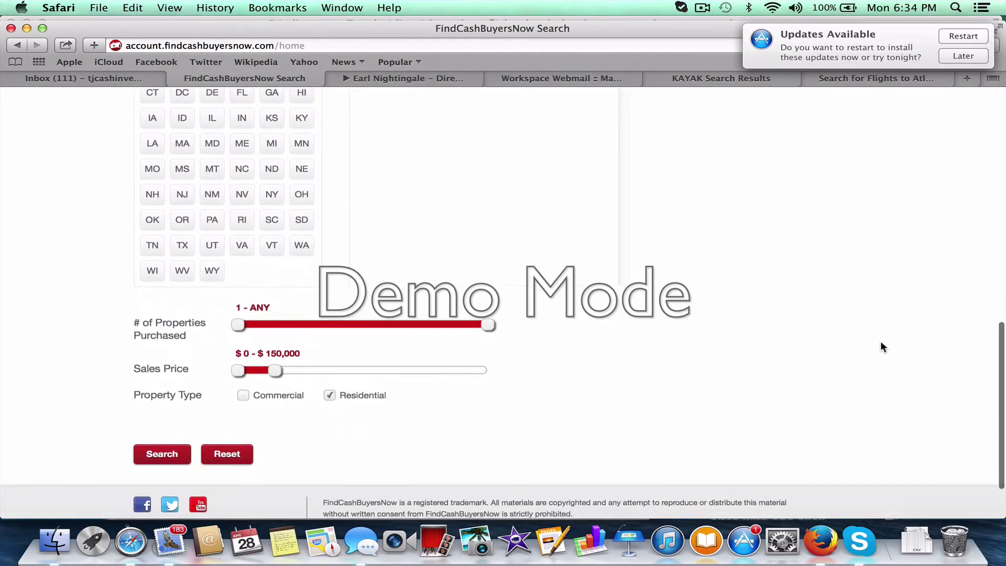
{"action": "left_click", "coordinate": [177, 448]}
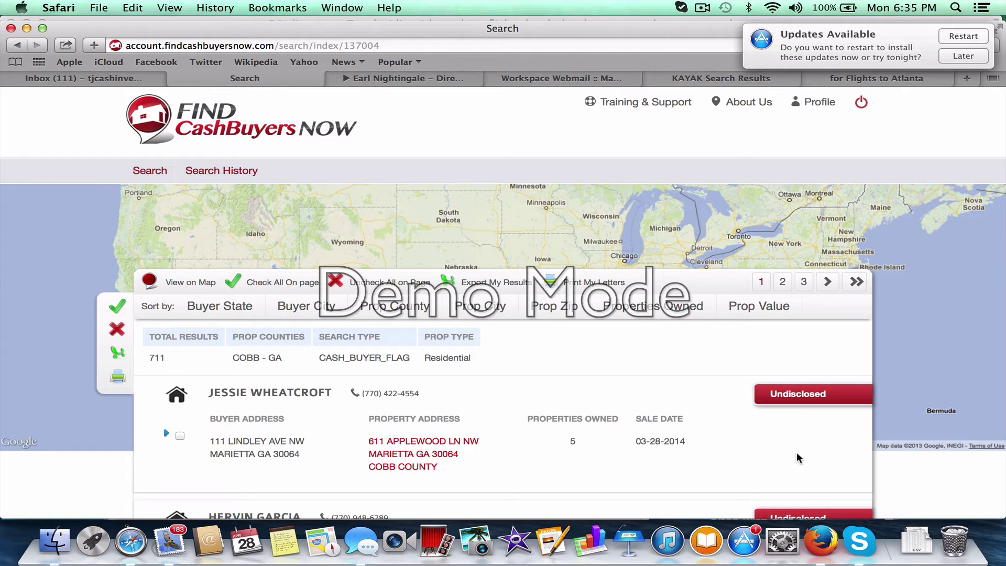
- Scroll through the 711 Cobb County results and their sales prices, ending near the top
{"action": "scroll", "coordinate": [797, 456], "scroll_direction": "down", "scroll_amount": 3}
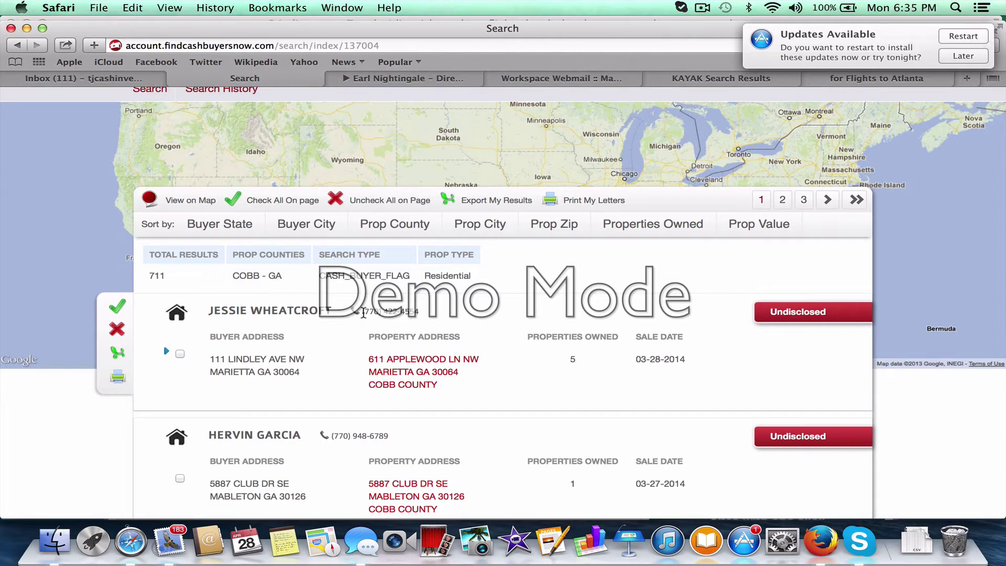
{"action": "scroll", "coordinate": [364, 313], "scroll_direction": "up", "scroll_amount": 1}
{"action": "scroll", "coordinate": [755, 393], "scroll_direction": "down", "scroll_amount": 2}
{"action": "scroll", "coordinate": [755, 396], "scroll_direction": "down", "scroll_amount": 5}
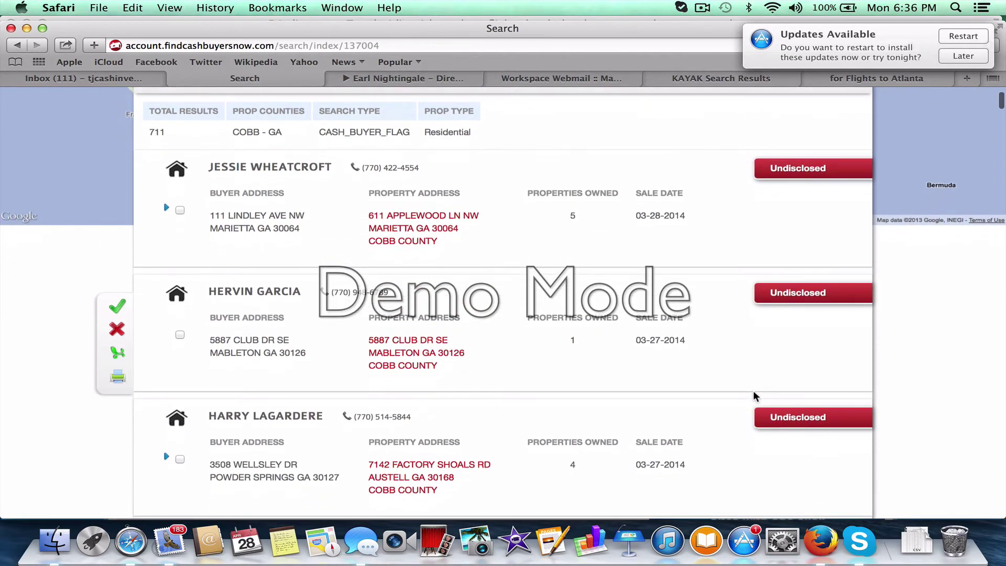
{"action": "scroll", "coordinate": [755, 394], "scroll_direction": "down", "scroll_amount": 2}
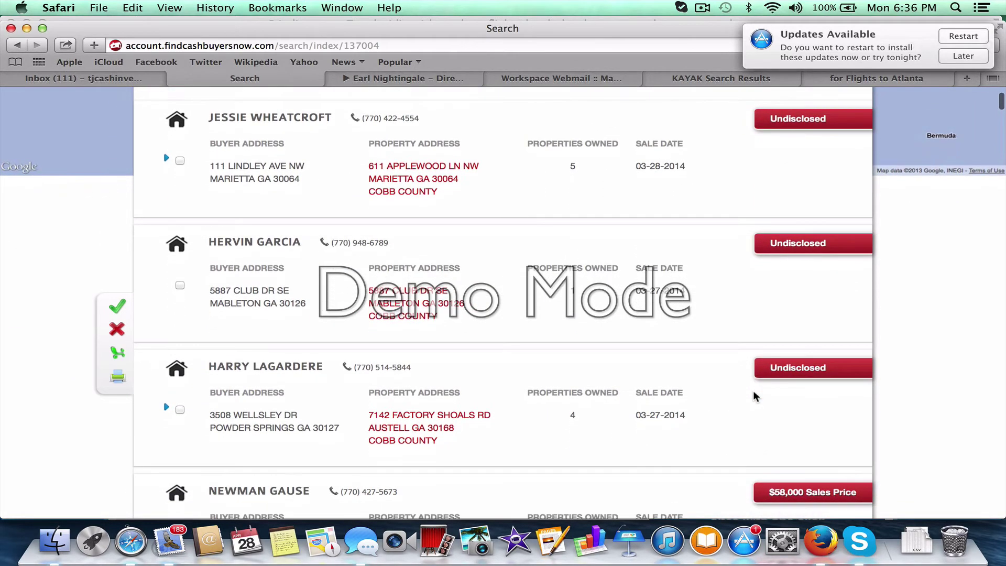
{"action": "scroll", "coordinate": [755, 396], "scroll_direction": "down", "scroll_amount": 1}
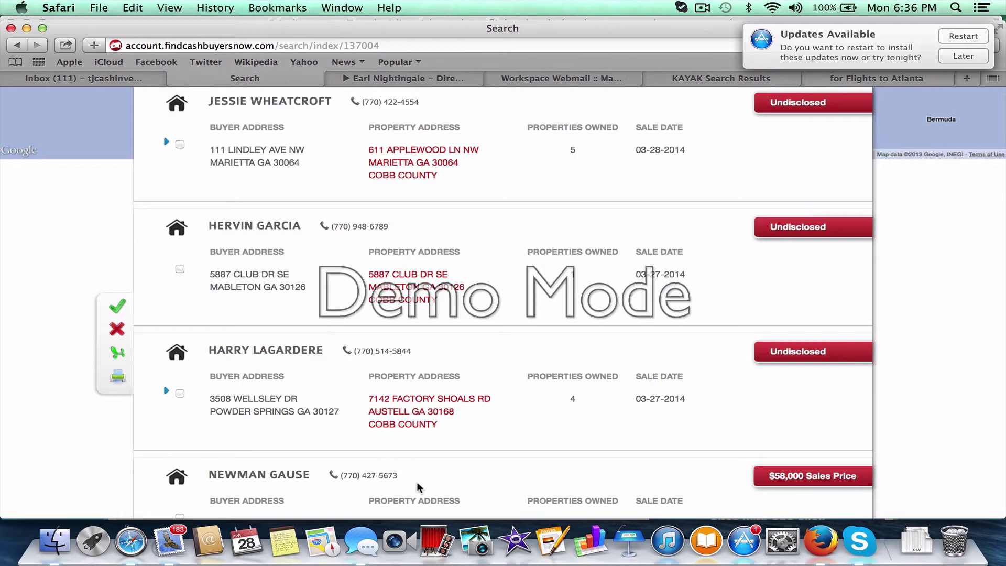
{"action": "scroll", "coordinate": [417, 483], "scroll_direction": "down", "scroll_amount": 5}
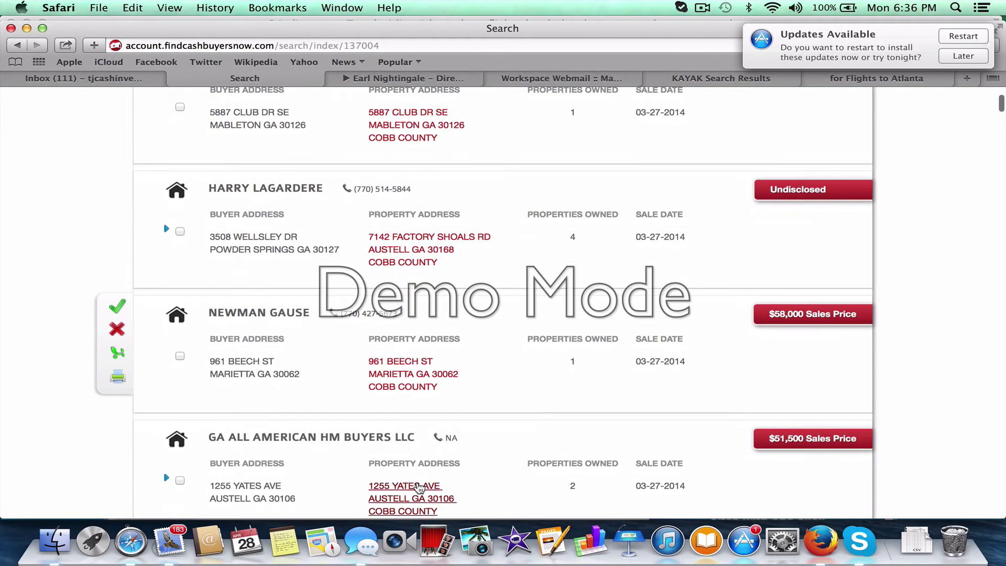
{"action": "scroll", "coordinate": [417, 481], "scroll_direction": "up", "scroll_amount": 4}
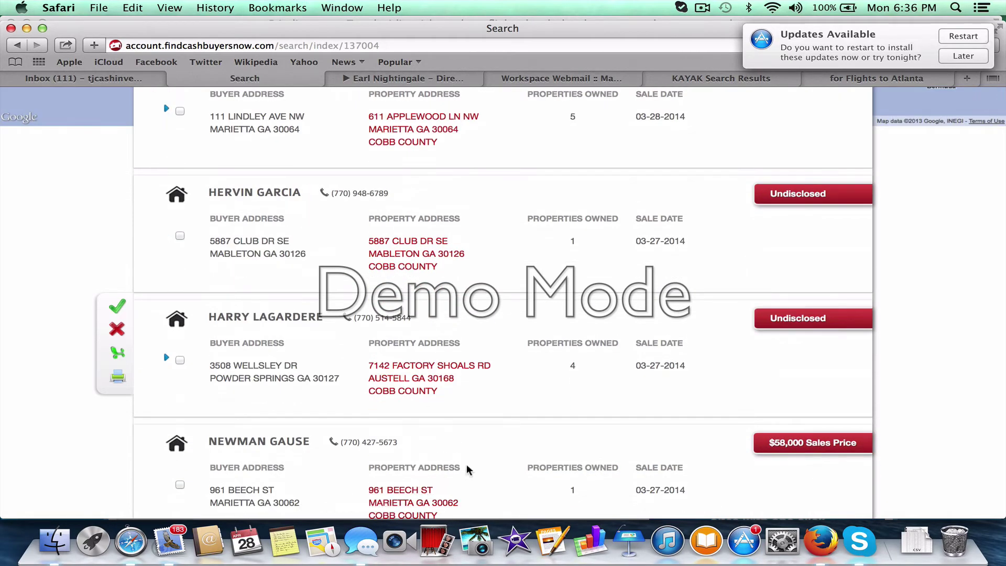
{"action": "scroll", "coordinate": [514, 411], "scroll_direction": "up", "scroll_amount": 10}
{"action": "scroll", "coordinate": [356, 428], "scroll_direction": "down", "scroll_amount": 3}
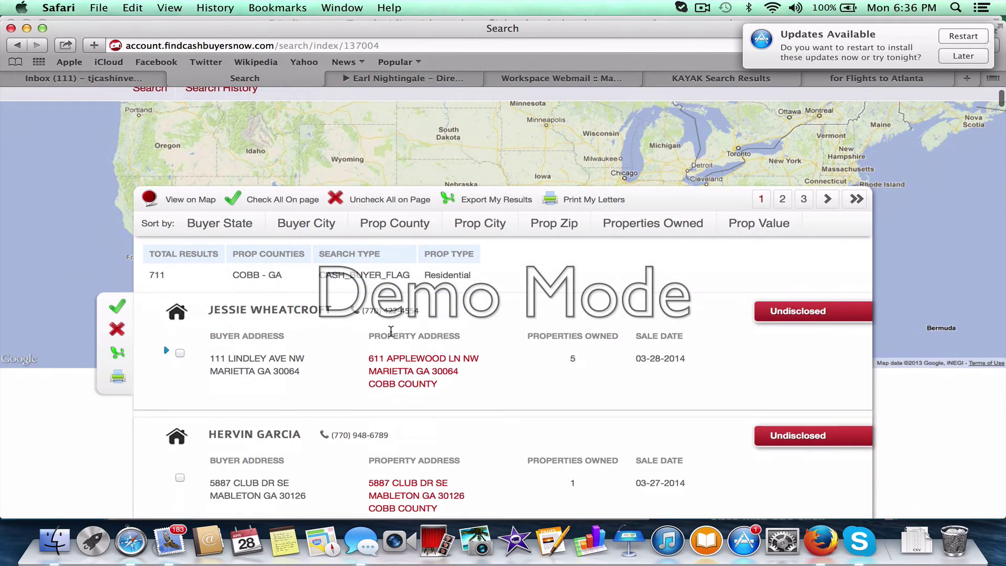
- Tick the first five phone-listed buyers, including the one with the $58,000 sale
{"action": "left_click", "coordinate": [179, 354]}
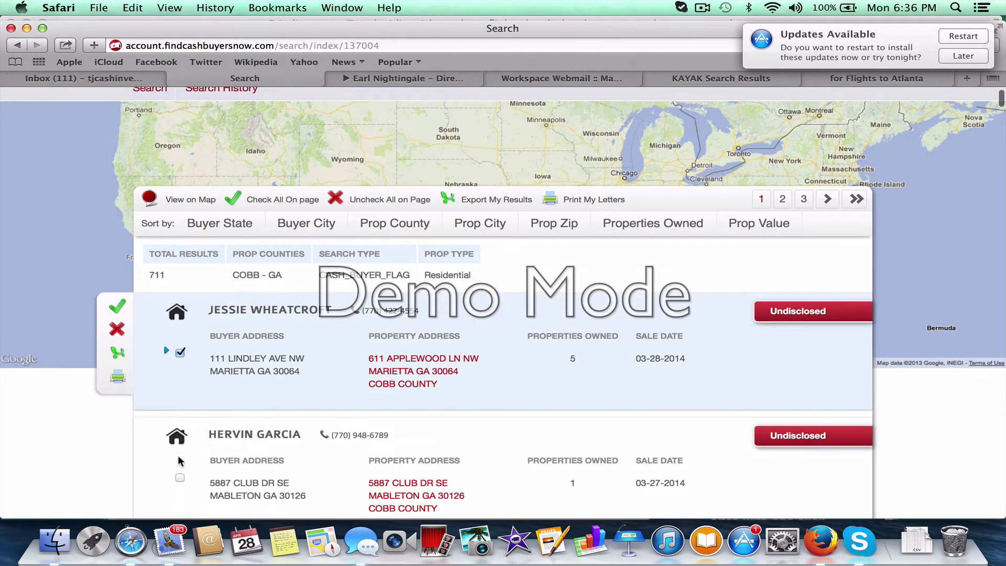
{"action": "left_click", "coordinate": [179, 479]}
{"action": "scroll", "coordinate": [185, 431], "scroll_direction": "down", "scroll_amount": 8}
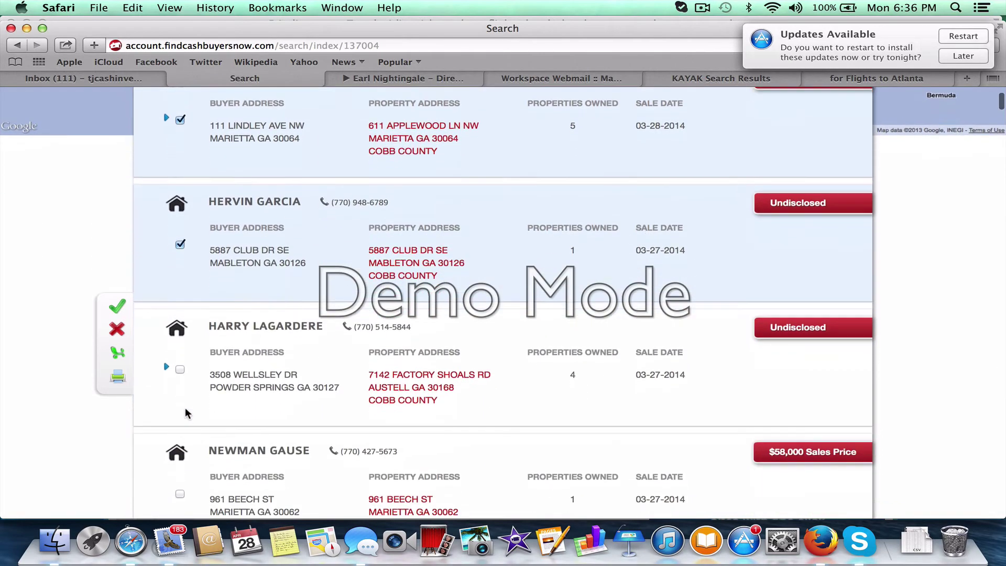
{"action": "left_click", "coordinate": [179, 370]}
{"action": "scroll", "coordinate": [179, 371], "scroll_direction": "down", "scroll_amount": 4}
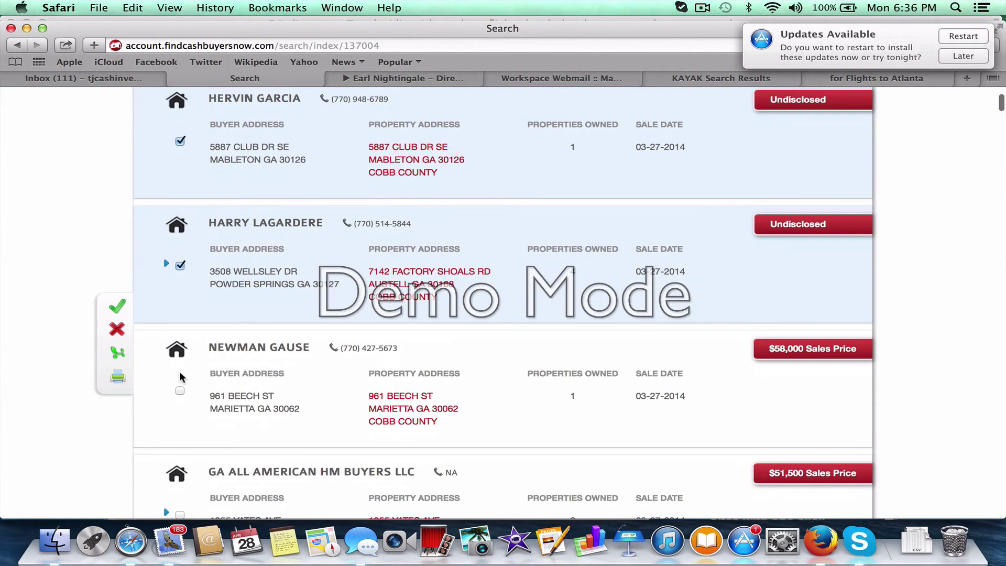
{"action": "left_click", "coordinate": [180, 391]}
{"action": "scroll", "coordinate": [181, 393], "scroll_direction": "down", "scroll_amount": 4}
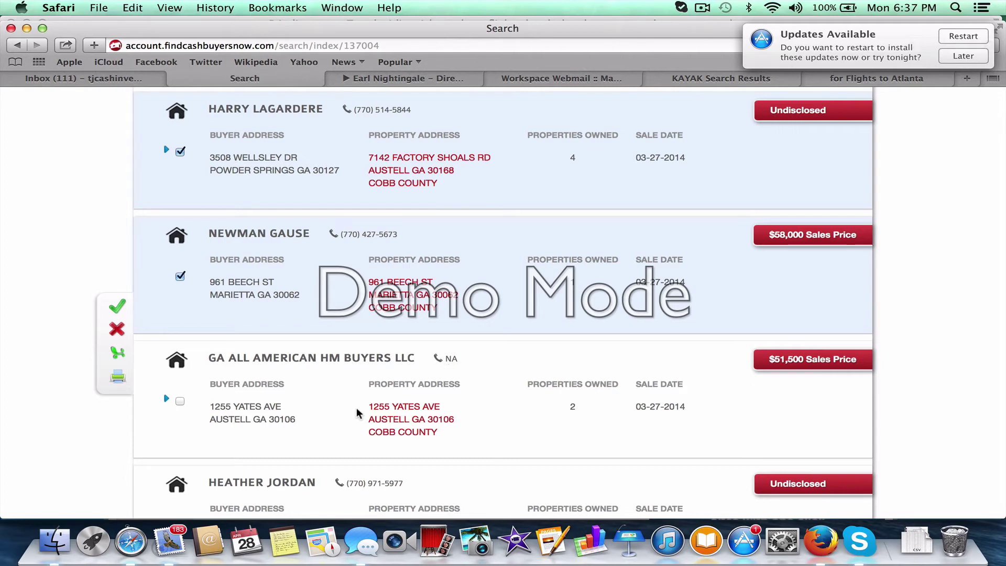
{"action": "scroll", "coordinate": [230, 458], "scroll_direction": "down", "scroll_amount": 4}
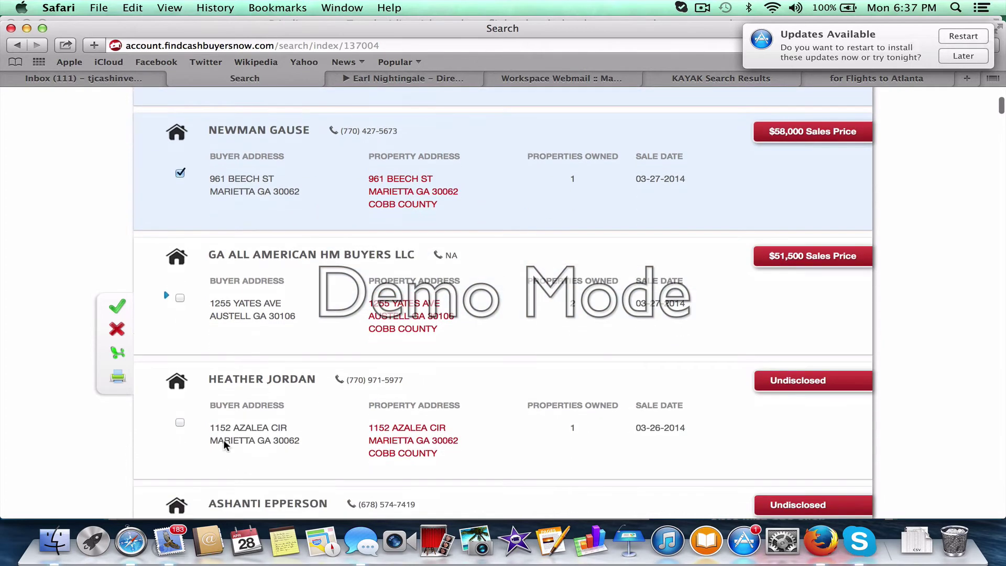
{"action": "left_click", "coordinate": [179, 424]}
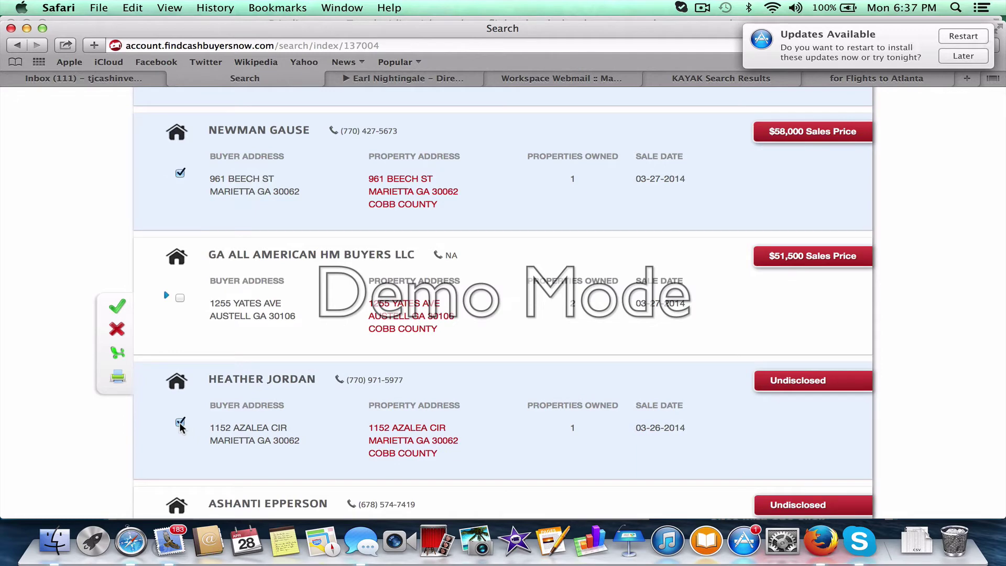
{"action": "scroll", "coordinate": [180, 427], "scroll_direction": "down", "scroll_amount": 2}
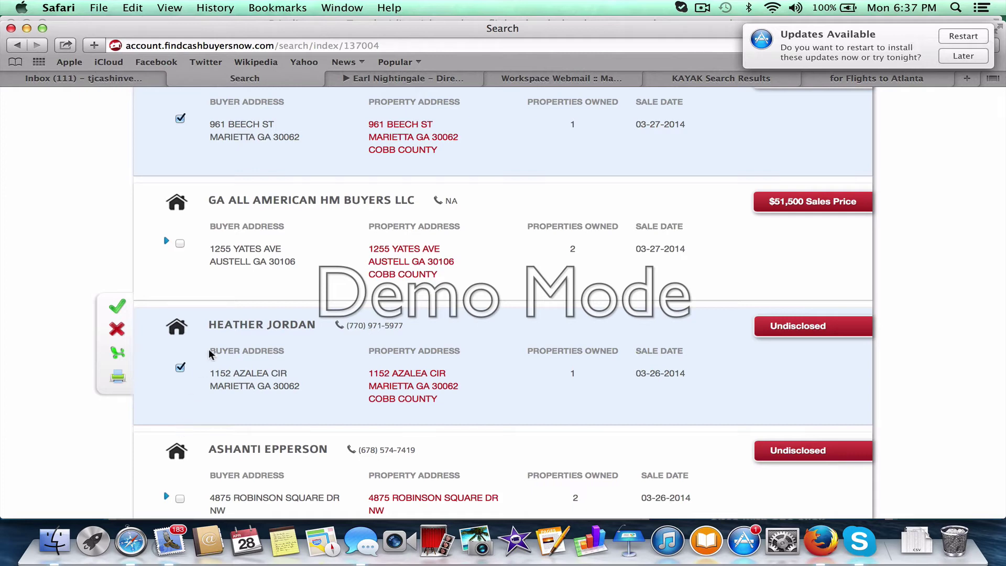
{"action": "scroll", "coordinate": [226, 325], "scroll_direction": "up", "scroll_amount": 3}
{"action": "scroll", "coordinate": [226, 326], "scroll_direction": "down", "scroll_amount": 10}
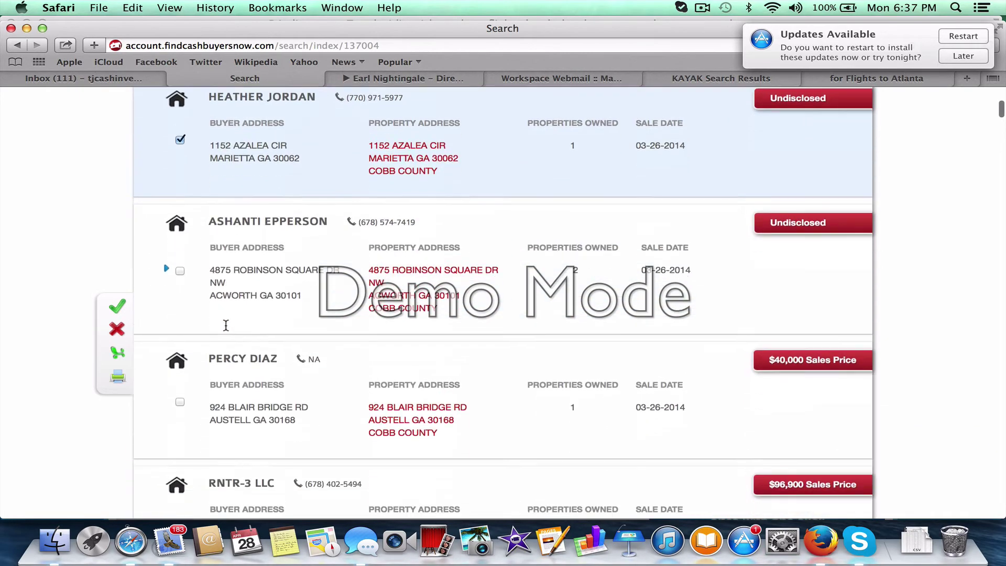
{"action": "scroll", "coordinate": [226, 325], "scroll_direction": "down", "scroll_amount": 4}
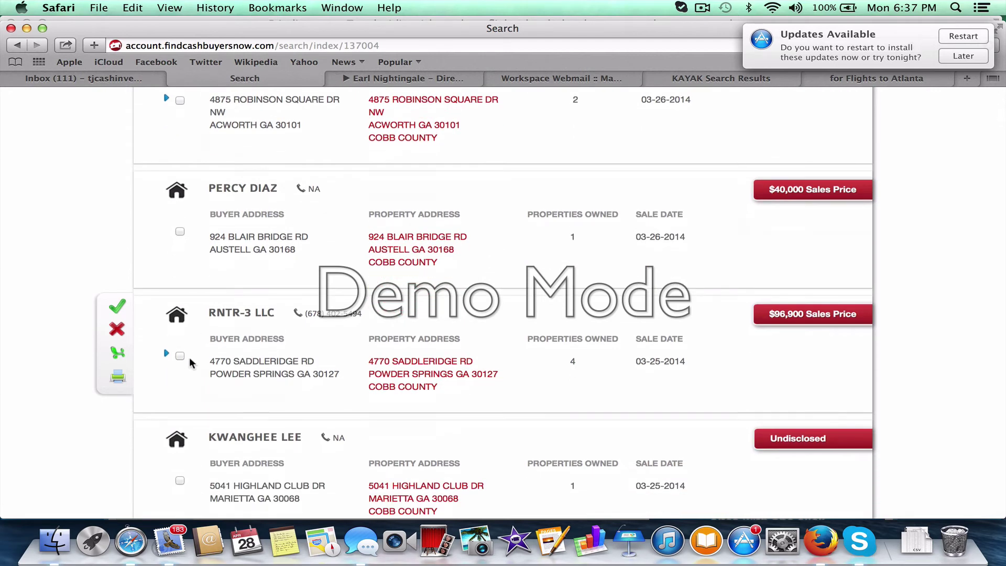
- Tick five more phone-listed buyers: RNTR-3 LLC, the $107,000 and $66,900 sales, and IH3 Property Georgia LP
{"action": "left_click", "coordinate": [180, 356]}
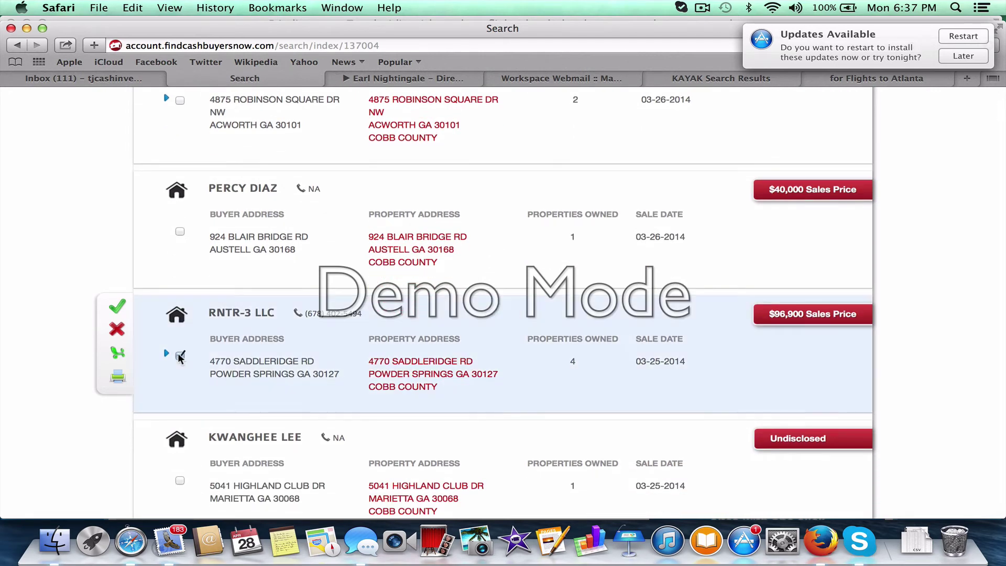
{"action": "scroll", "coordinate": [275, 395], "scroll_direction": "down", "scroll_amount": 8}
{"action": "scroll", "coordinate": [277, 397], "scroll_direction": "down", "scroll_amount": 15}
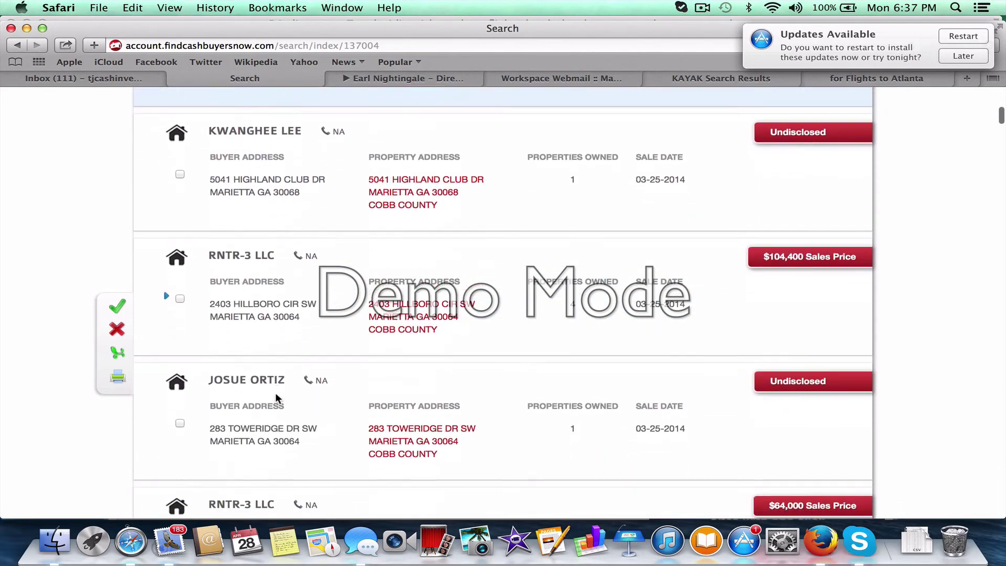
{"action": "scroll", "coordinate": [276, 394], "scroll_direction": "down", "scroll_amount": 6}
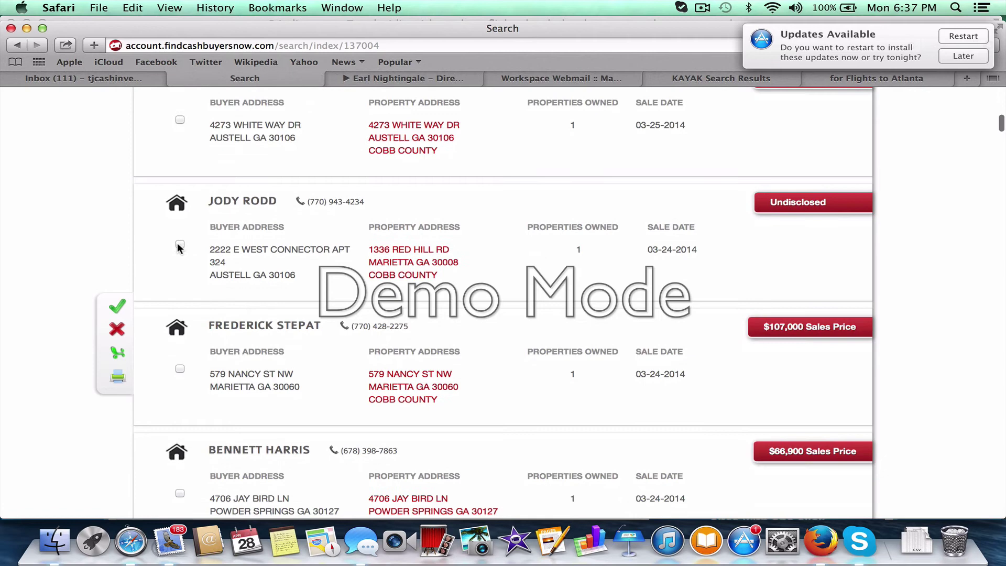
{"action": "left_click", "coordinate": [180, 245]}
{"action": "scroll", "coordinate": [227, 354], "scroll_direction": "down", "scroll_amount": 4}
{"action": "scroll", "coordinate": [226, 354], "scroll_direction": "down", "scroll_amount": 4}
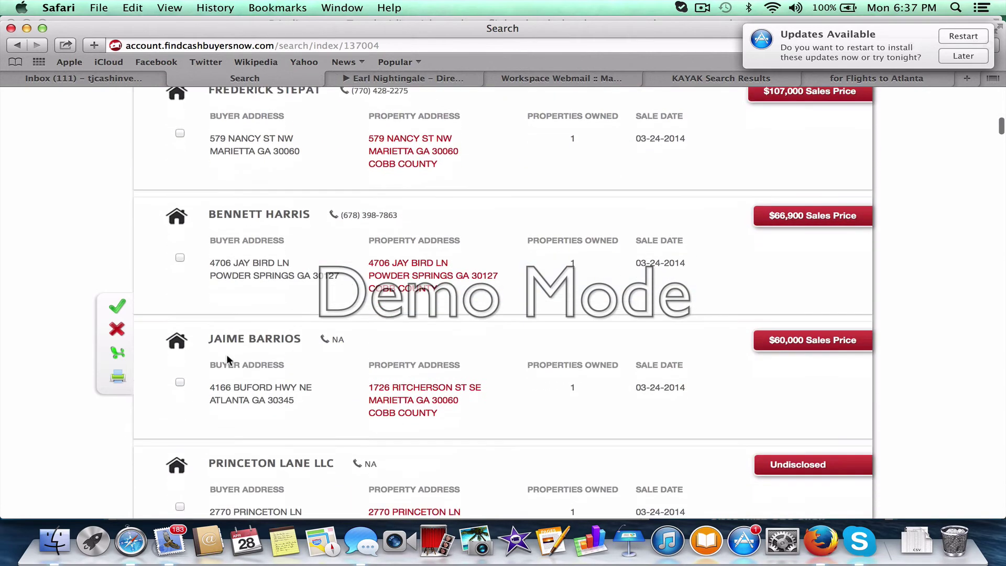
{"action": "scroll", "coordinate": [227, 355], "scroll_direction": "up", "scroll_amount": 5}
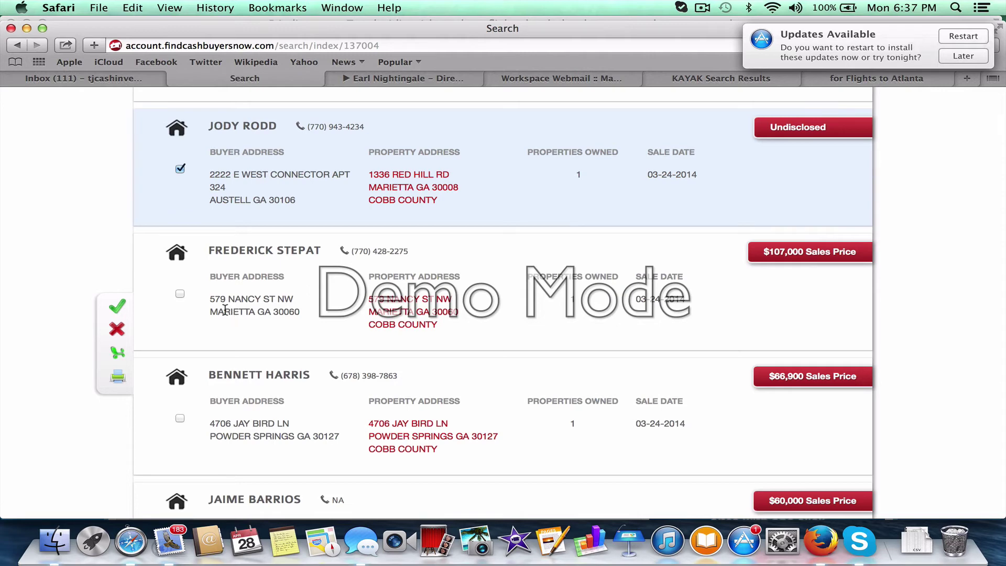
{"action": "scroll", "coordinate": [225, 310], "scroll_direction": "down", "scroll_amount": 3}
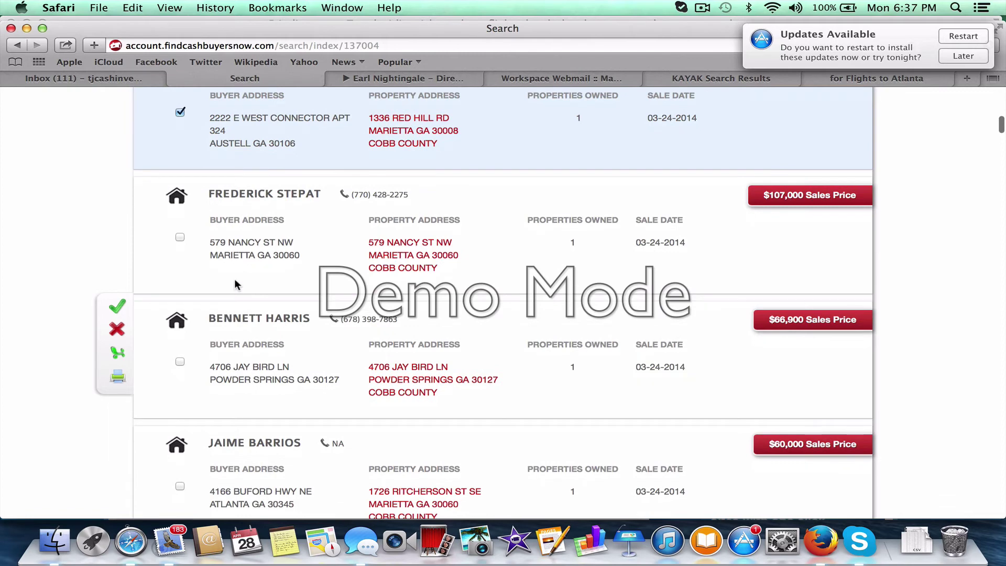
{"action": "left_click", "coordinate": [181, 238]}
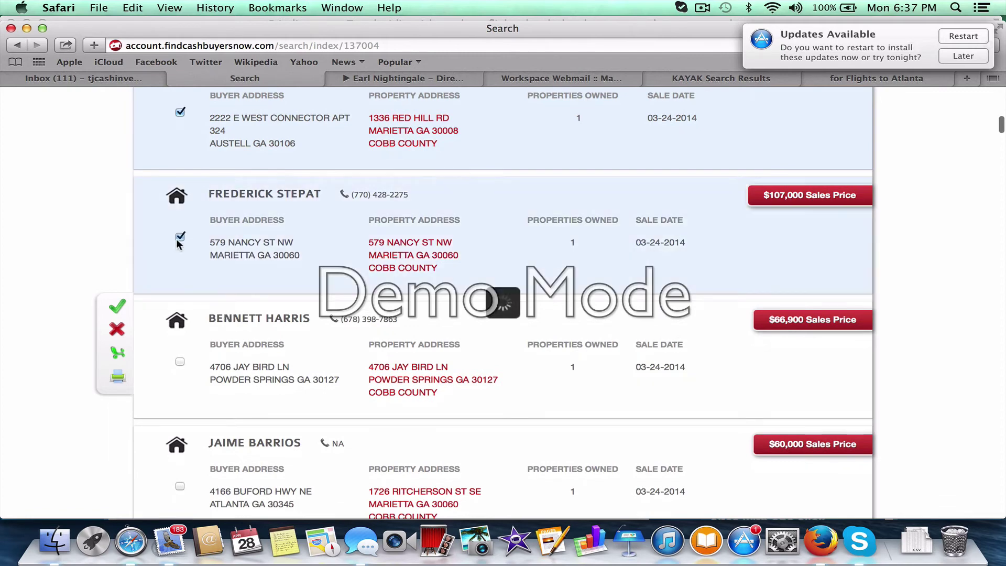
{"action": "left_click", "coordinate": [180, 361]}
{"action": "scroll", "coordinate": [181, 366], "scroll_direction": "down", "scroll_amount": 10}
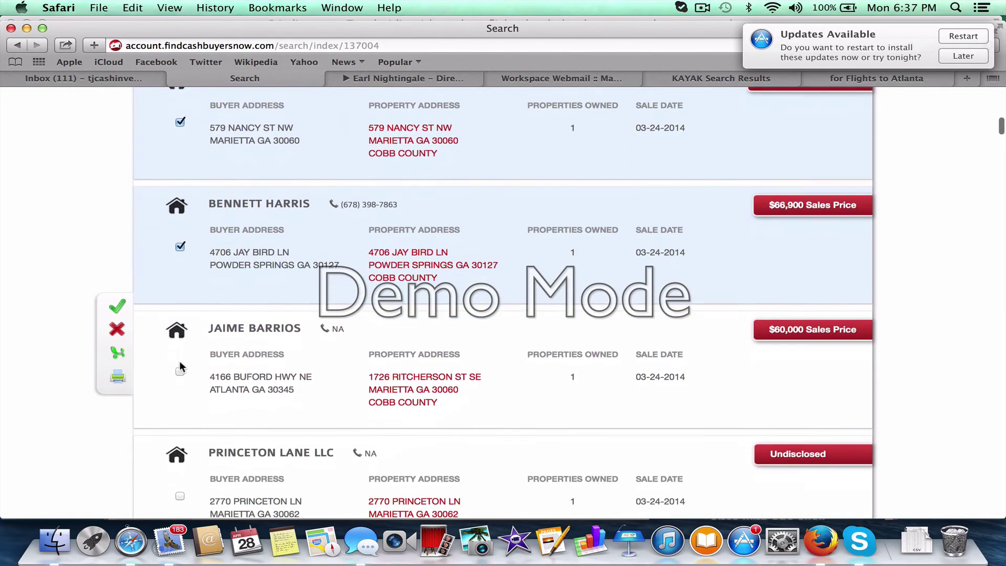
{"action": "scroll", "coordinate": [179, 361], "scroll_direction": "down", "scroll_amount": 5}
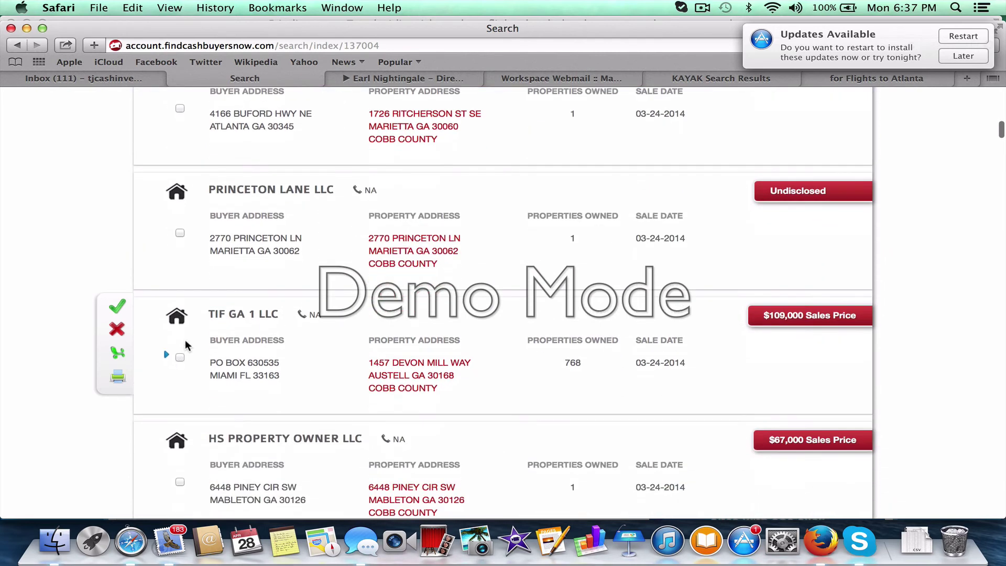
{"action": "scroll", "coordinate": [184, 340], "scroll_direction": "down", "scroll_amount": 4}
{"action": "scroll", "coordinate": [186, 345], "scroll_direction": "down", "scroll_amount": 13}
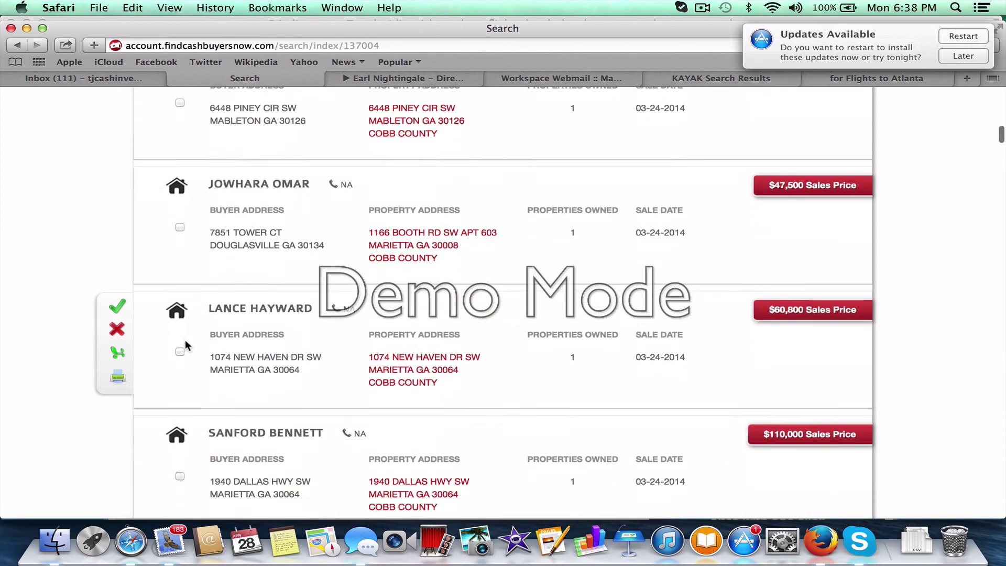
{"action": "scroll", "coordinate": [184, 340], "scroll_direction": "down", "scroll_amount": 13}
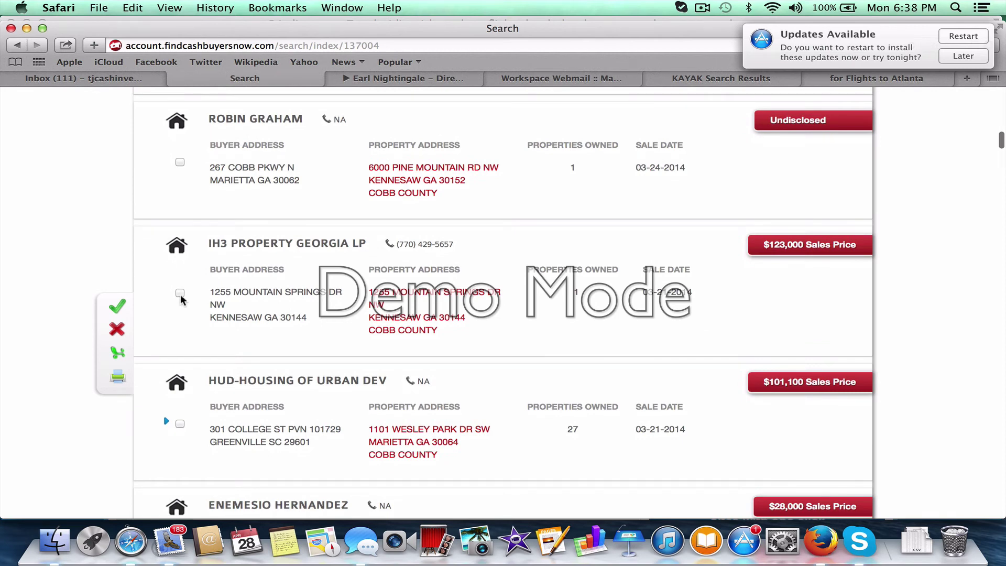
{"action": "left_click", "coordinate": [181, 294]}
{"action": "scroll", "coordinate": [181, 295], "scroll_direction": "down", "scroll_amount": 6}
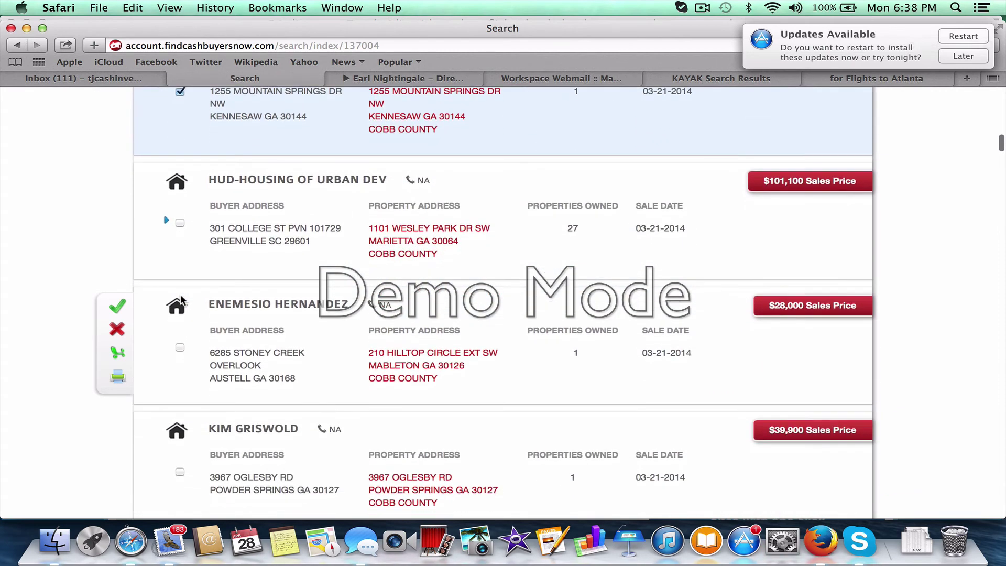
{"action": "scroll", "coordinate": [177, 304], "scroll_direction": "up", "scroll_amount": 9}
{"action": "scroll", "coordinate": [177, 306], "scroll_direction": "up", "scroll_amount": 3}
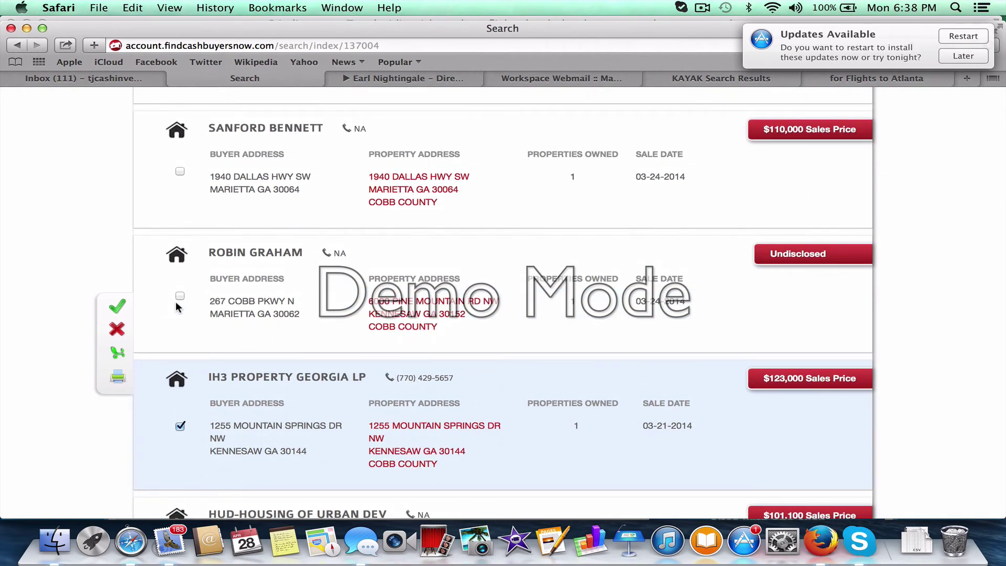
{"action": "scroll", "coordinate": [175, 301], "scroll_direction": "down", "scroll_amount": 3}
{"action": "scroll", "coordinate": [175, 301], "scroll_direction": "up", "scroll_amount": 8}
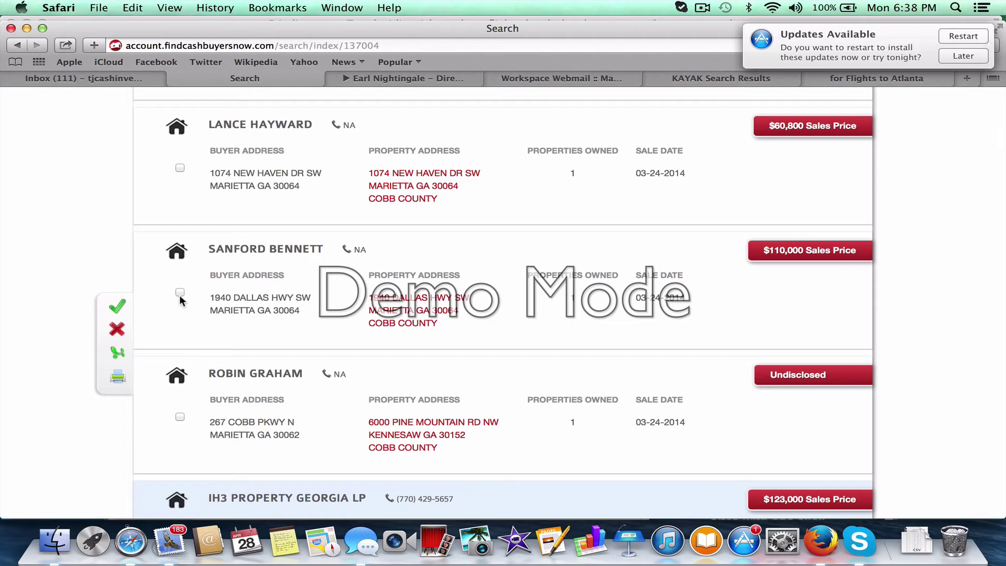
{"action": "scroll", "coordinate": [179, 294], "scroll_direction": "down", "scroll_amount": 5}
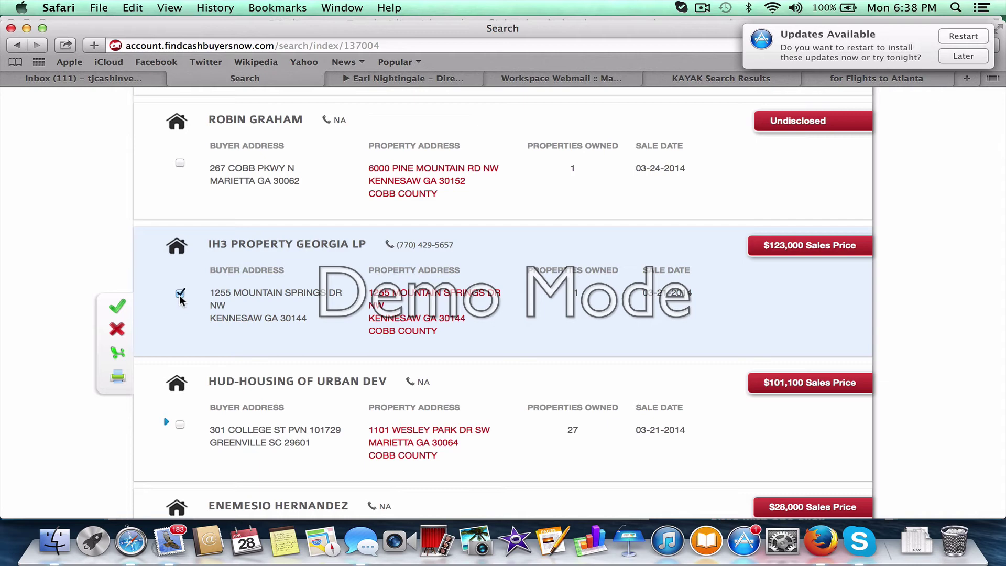
{"action": "scroll", "coordinate": [179, 295], "scroll_direction": "down", "scroll_amount": 2}
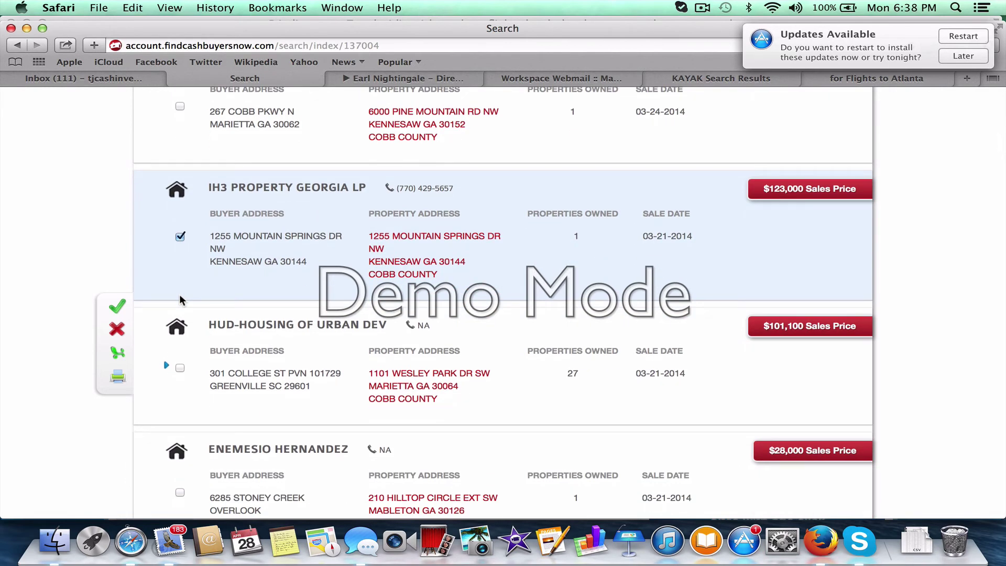
{"action": "scroll", "coordinate": [180, 300], "scroll_direction": "down", "scroll_amount": 5}
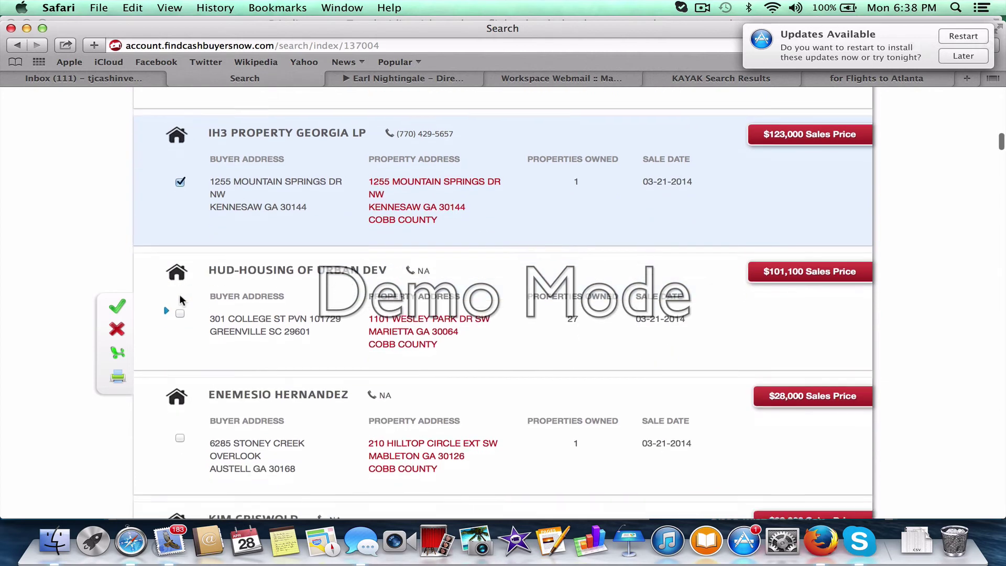
{"action": "scroll", "coordinate": [179, 294], "scroll_direction": "down", "scroll_amount": 1}
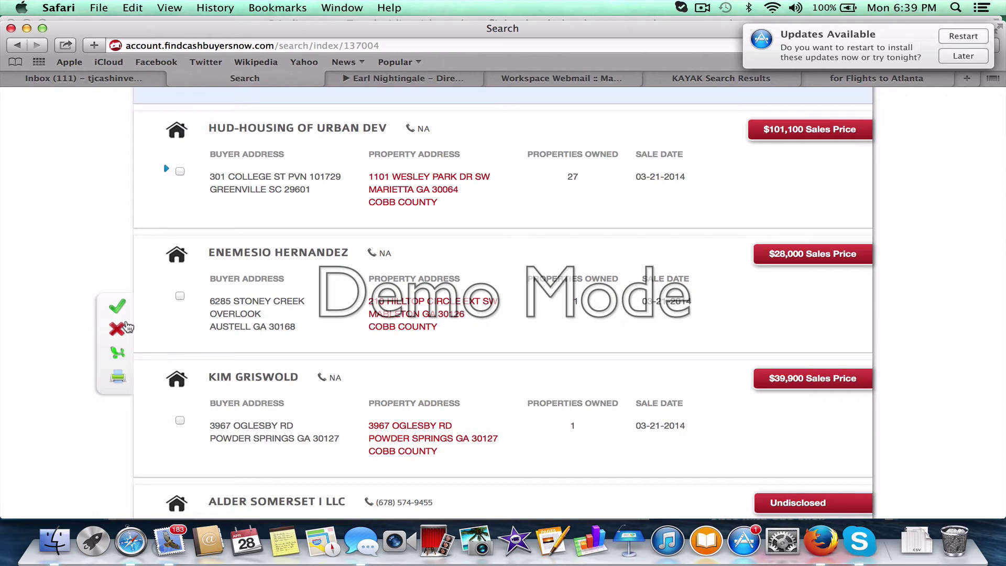
{"action": "scroll", "coordinate": [48, 334], "scroll_direction": "up", "scroll_amount": 5}
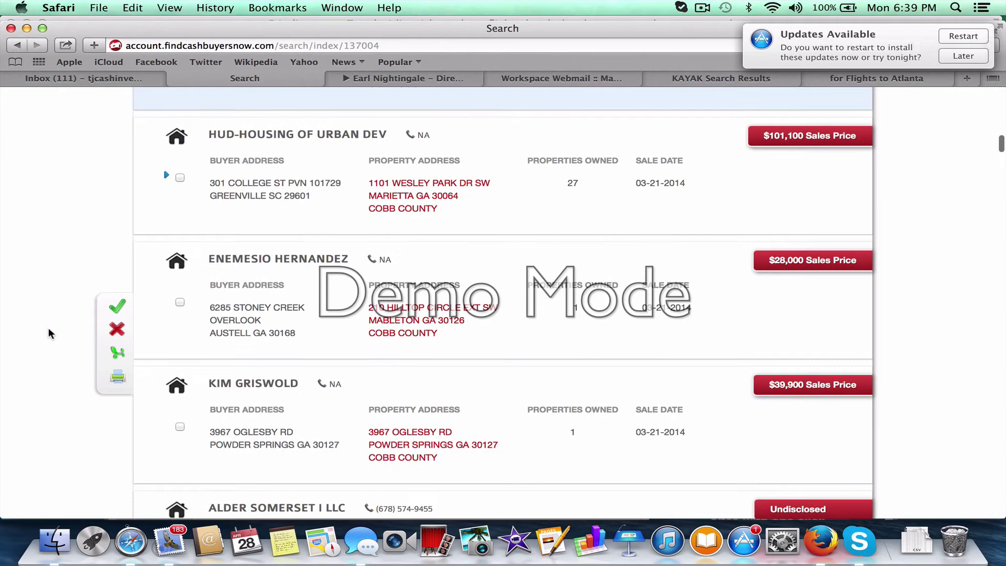
{"action": "scroll", "coordinate": [49, 331], "scroll_direction": "down", "scroll_amount": 2}
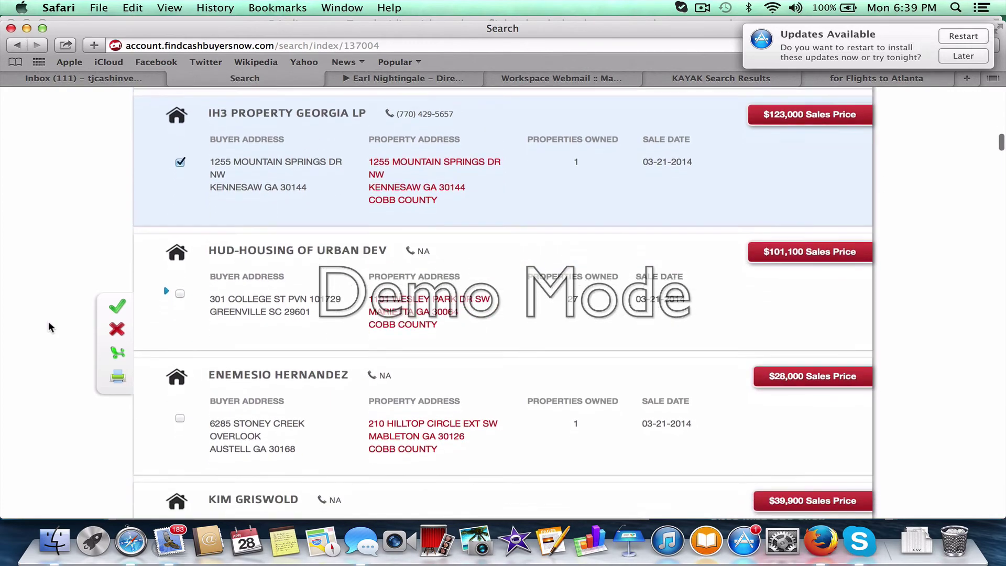
{"action": "scroll", "coordinate": [219, 363], "scroll_direction": "down", "scroll_amount": 10}
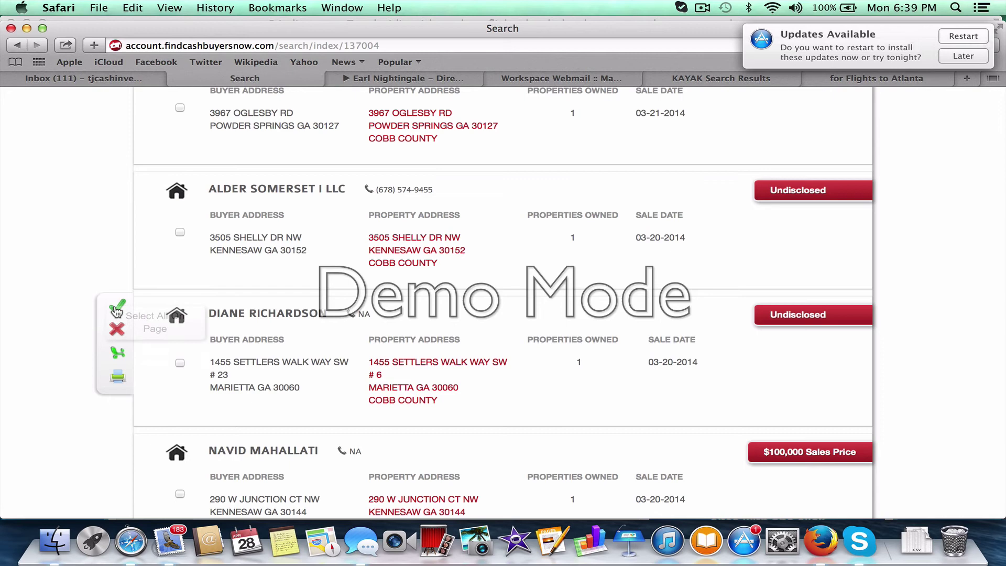
- Export only the 10 selected records using Export Selection
{"action": "left_click", "coordinate": [119, 354]}
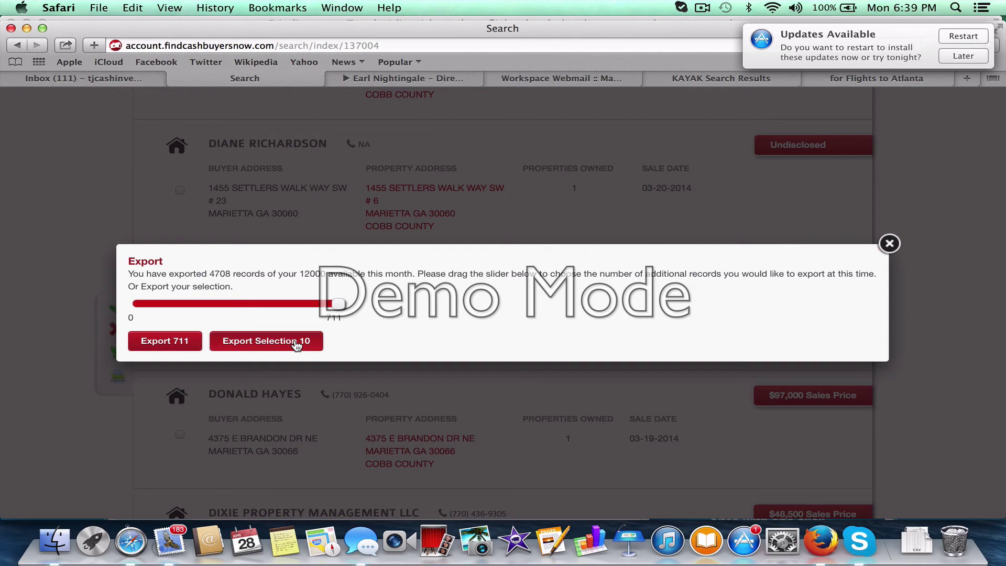
{"action": "left_click", "coordinate": [303, 351]}
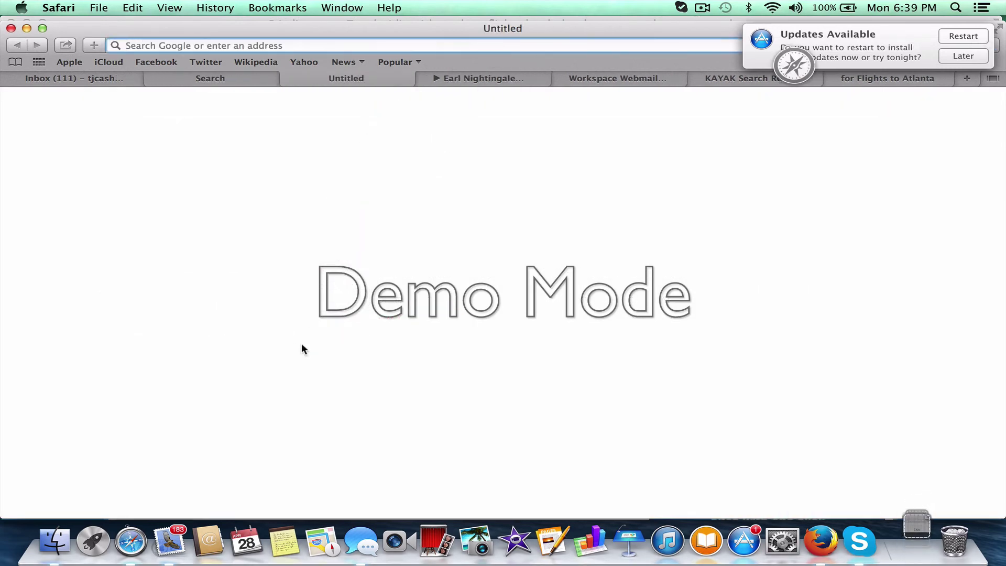
- Open the downloaded buyer CSV from Downloads in Numbers, scroll its ten rows, then close it
{"action": "left_click", "coordinate": [917, 541]}
{"action": "left_click", "coordinate": [916, 511]}
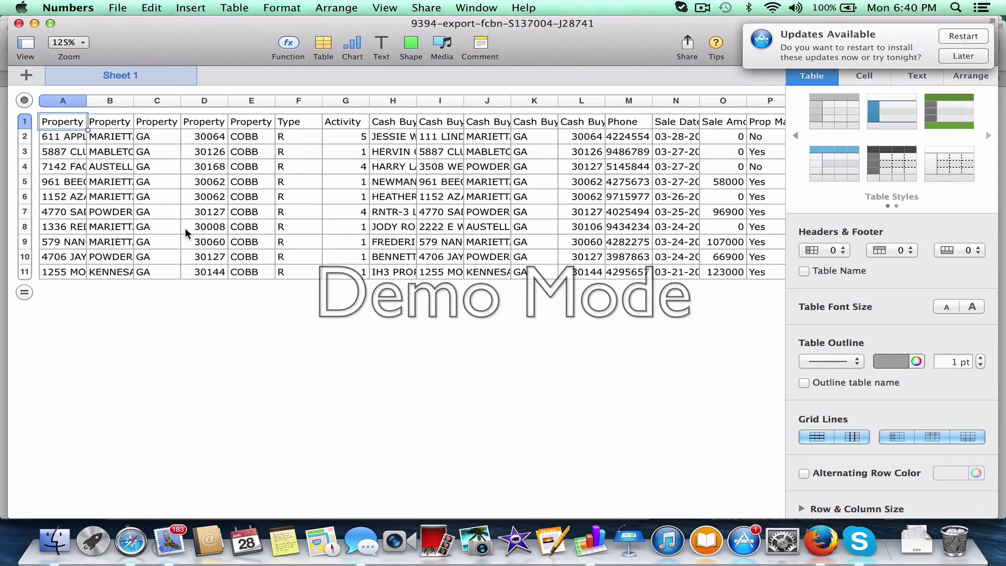
{"action": "scroll", "coordinate": [184, 227], "scroll_direction": "down", "scroll_amount": 2}
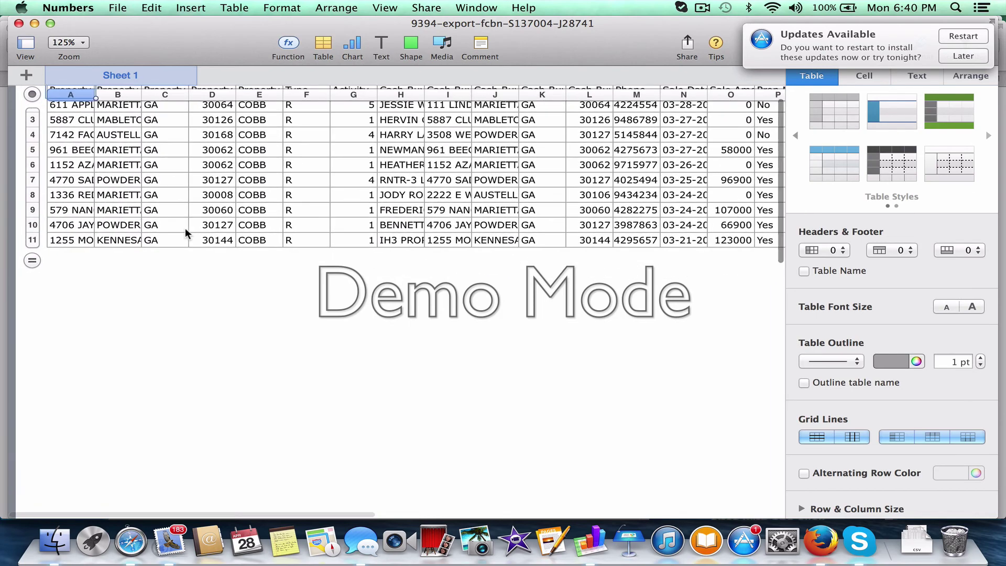
{"action": "scroll", "coordinate": [51, 190], "scroll_direction": "up", "scroll_amount": 2}
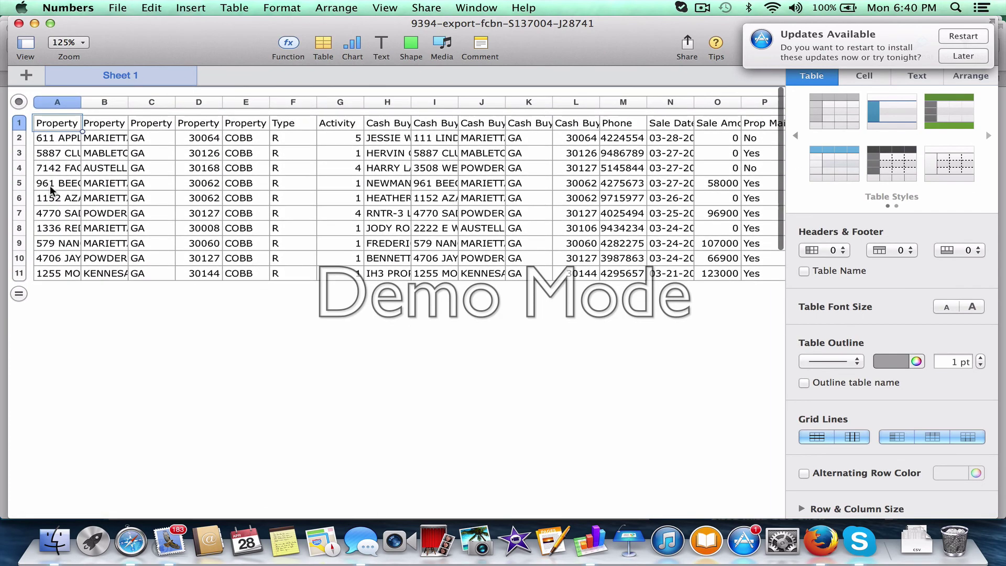
{"action": "left_click", "coordinate": [19, 24]}
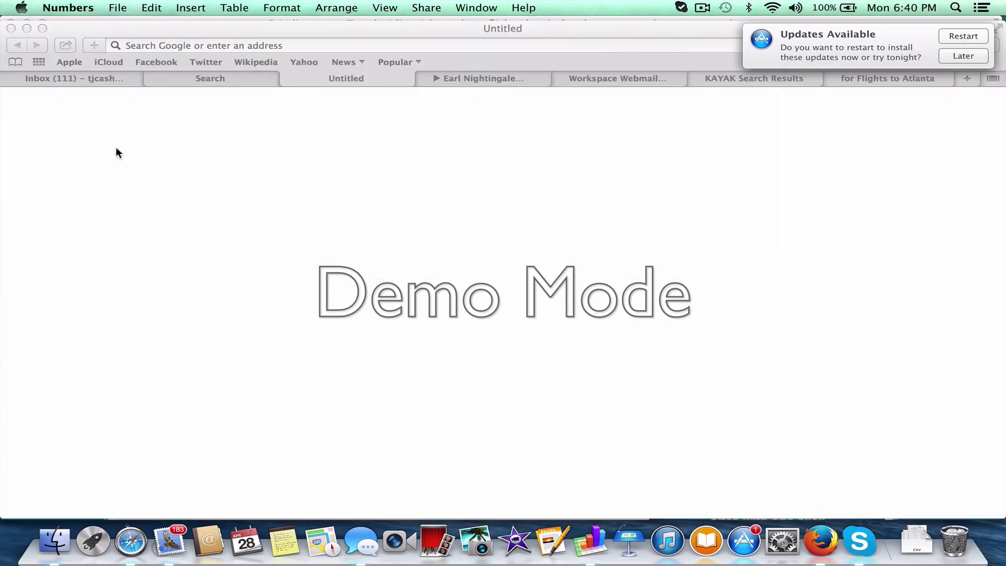
- Close the blank window and load findcashbuyersnow.com in Safari
{"action": "left_click", "coordinate": [11, 29]}
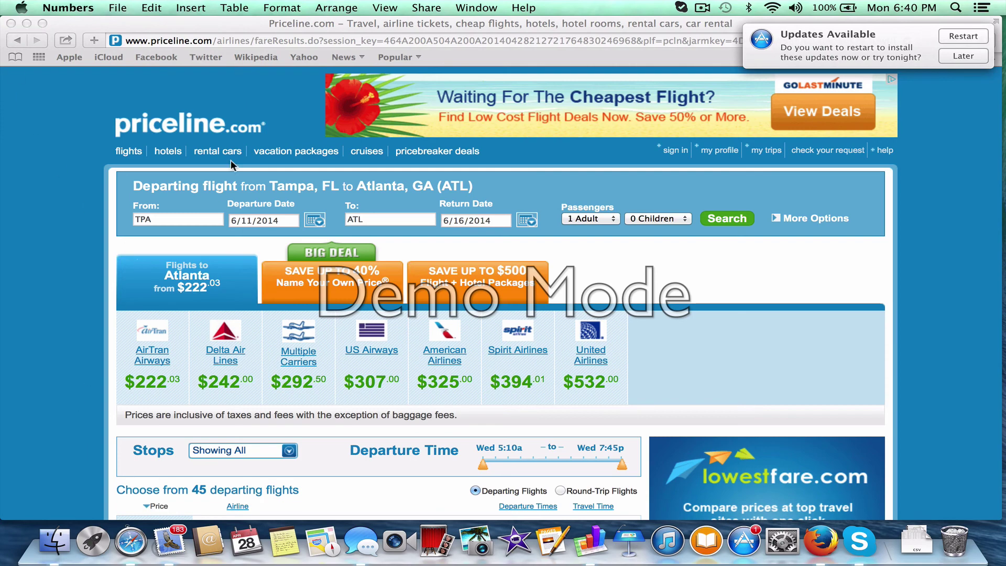
{"action": "left_click", "coordinate": [587, 36]}
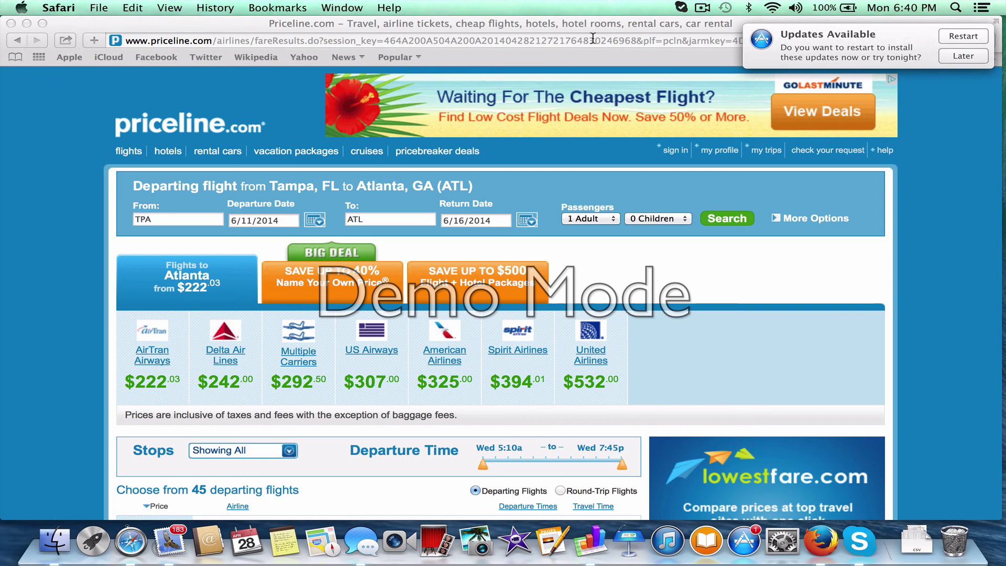
{"action": "type", "text": "fi"}
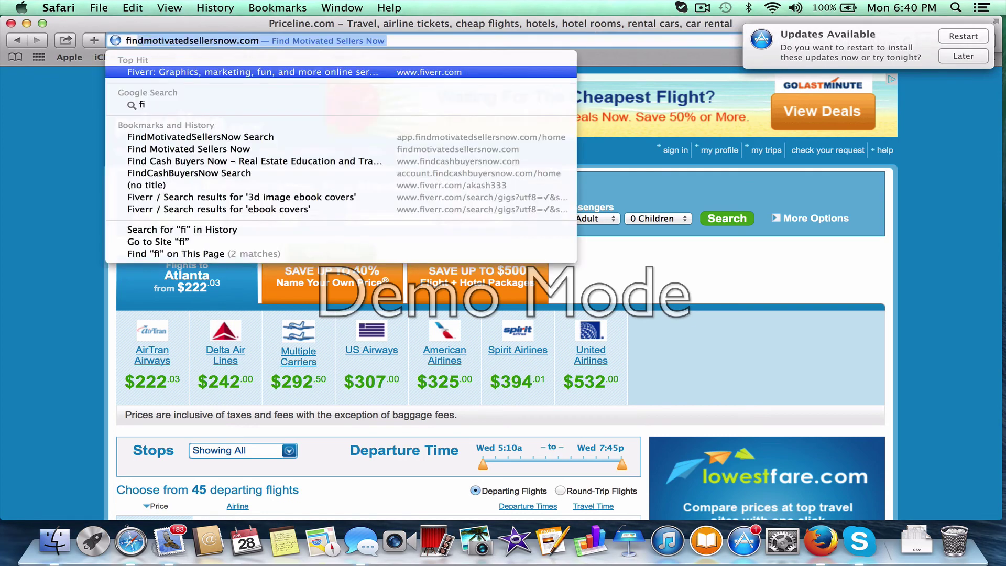
{"action": "type", "text": "ndcashbuy"}
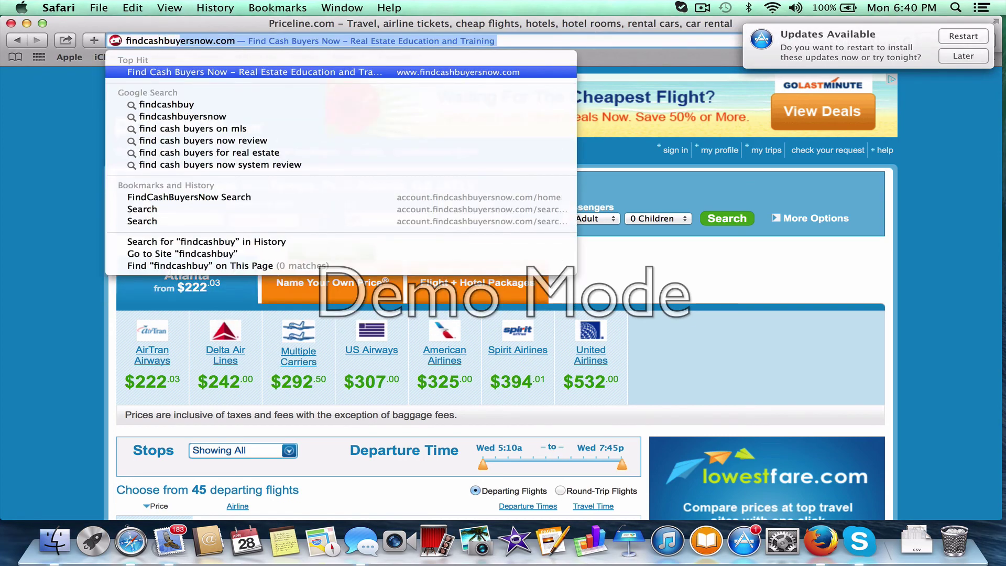
{"action": "key", "text": "Return"}
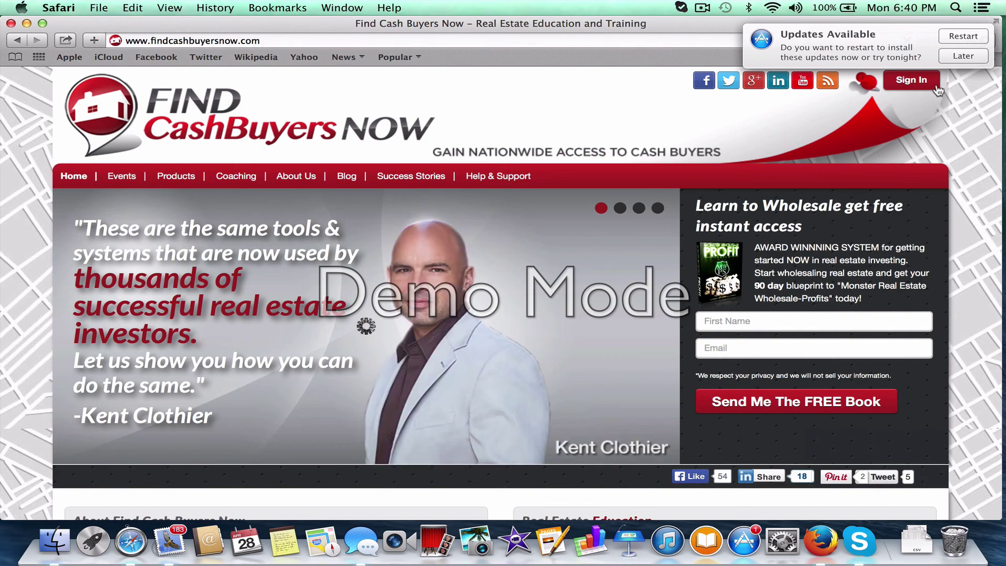
- Sign back in using the saved login autofill
{"action": "left_click", "coordinate": [927, 88]}
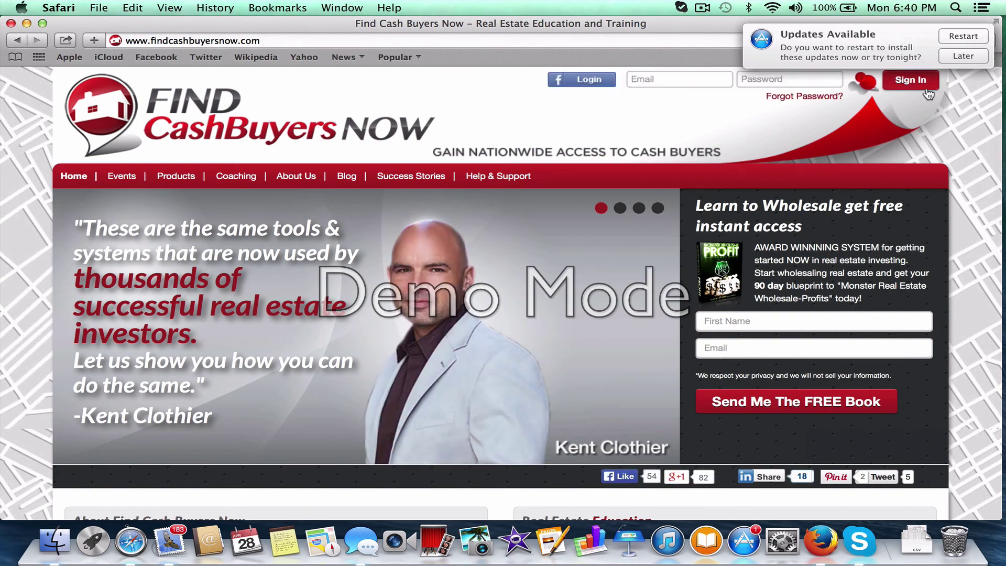
{"action": "left_click", "coordinate": [710, 81]}
{"action": "key", "text": "Down"}
{"action": "key", "text": "Return"}
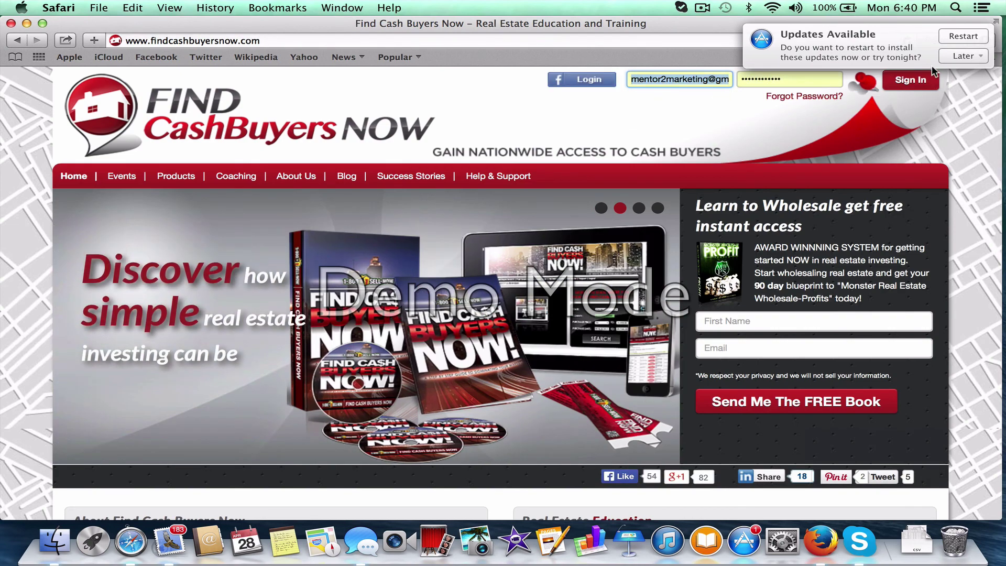
{"action": "left_click", "coordinate": [929, 78]}
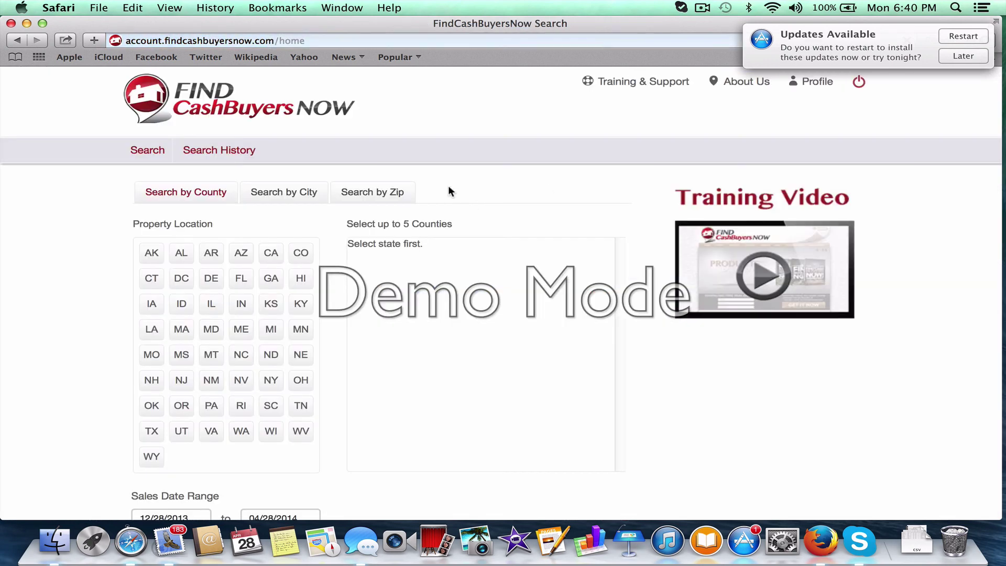
{"action": "left_click", "coordinate": [220, 192]}
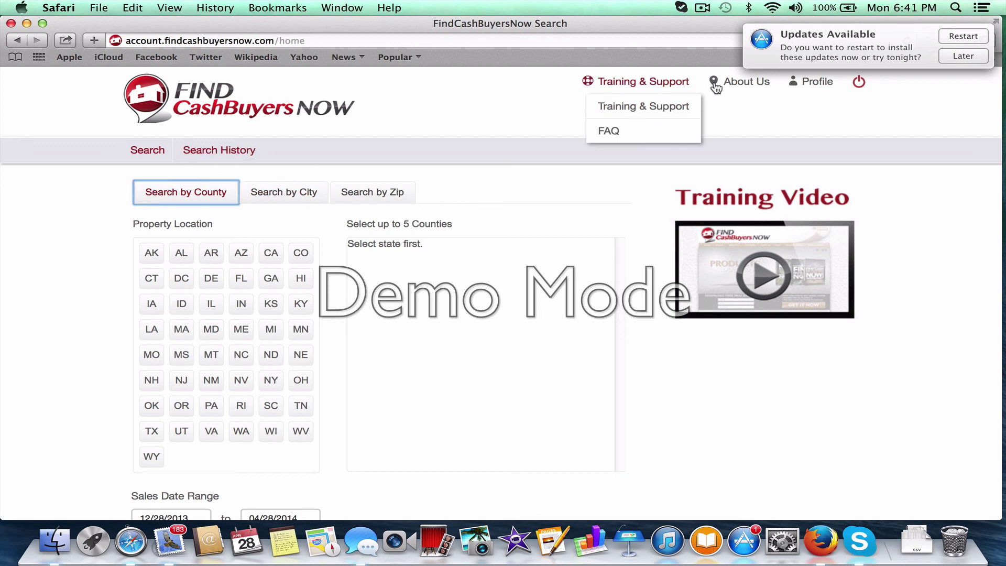
{"action": "left_click", "coordinate": [702, 7]}
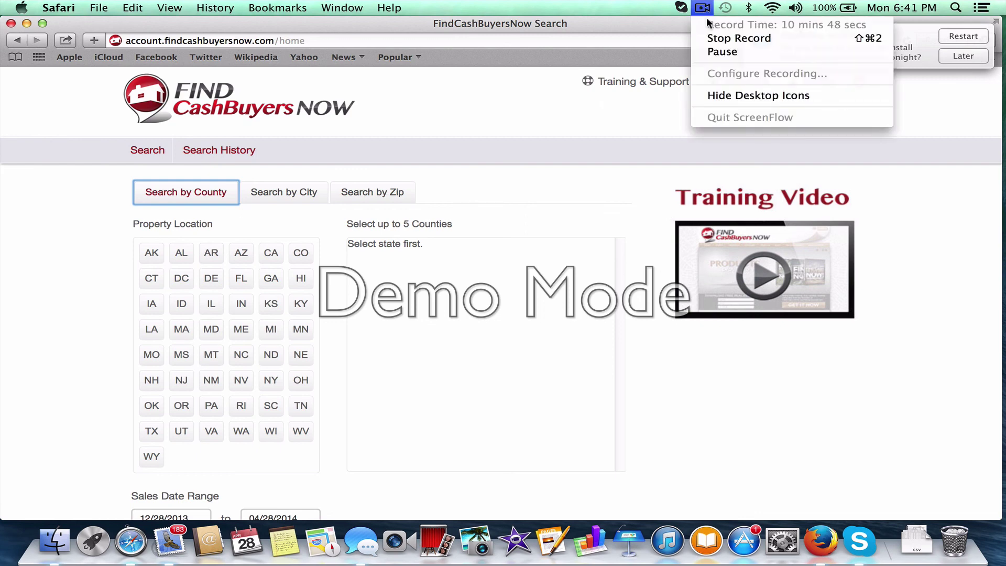